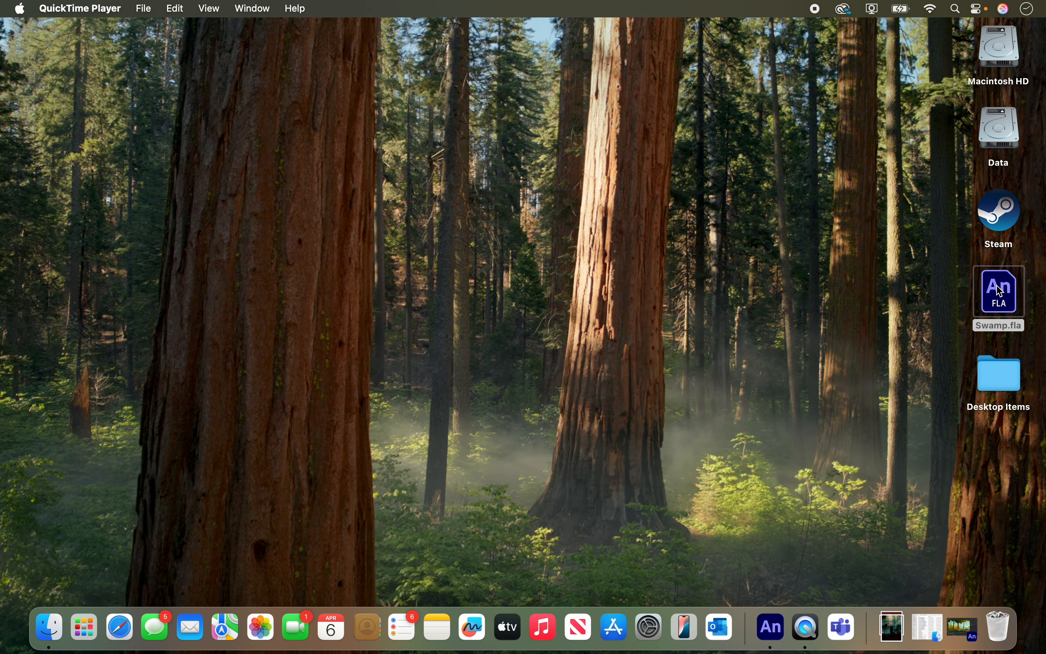
Step: Open Swamp.fla from the desktop, inspect the background artwork extending beyond the stage, and fit the stage in the window again
double_click(1002, 292)
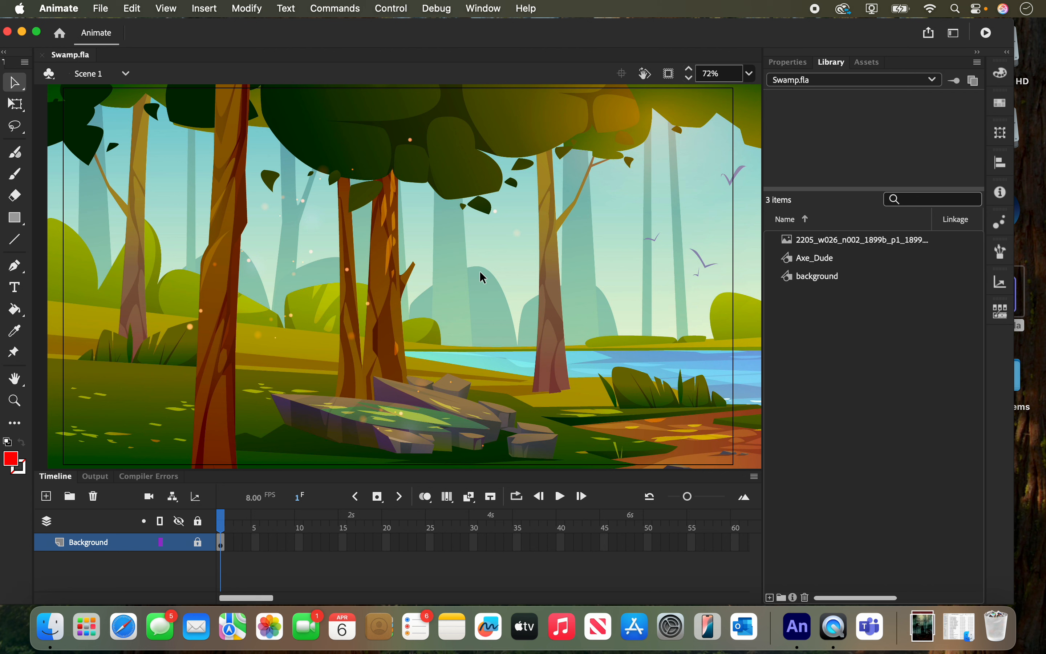
click(15, 404)
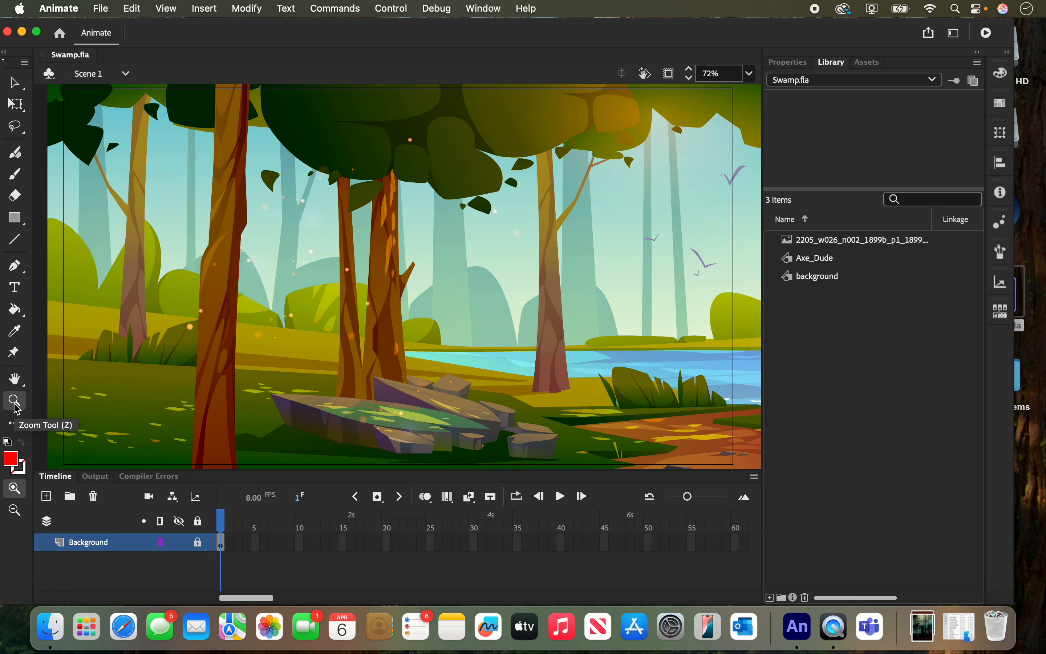
alt+click(521, 298)
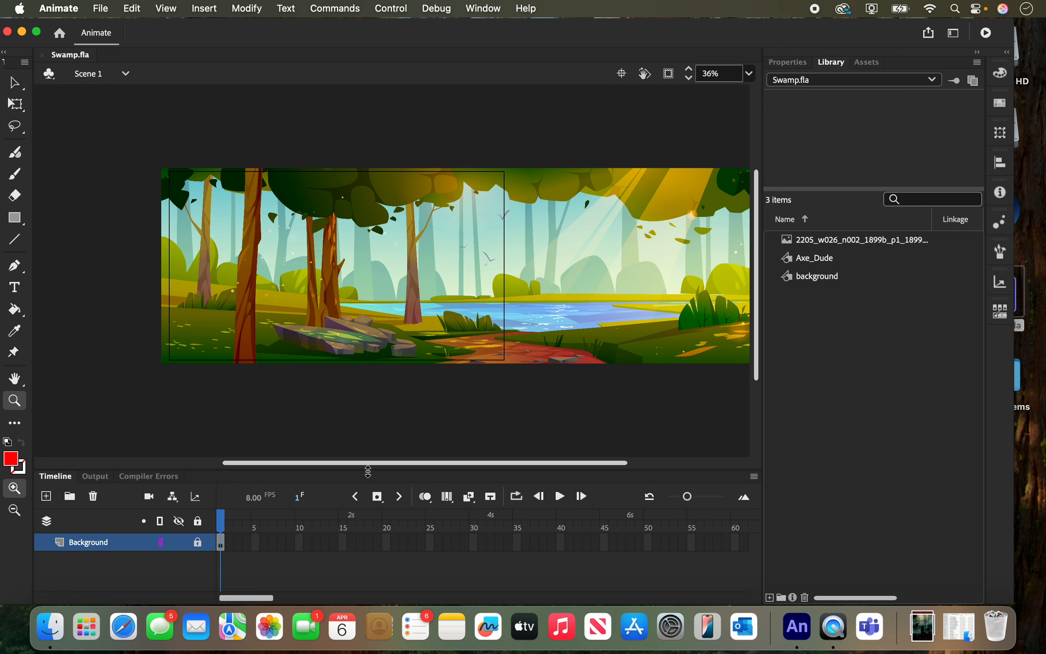
mouse_move(368, 464)
mouse_down()
mouse_move(488, 463)
mouse_move(320, 461)
mouse_move(380, 461)
mouse_move(354, 463)
mouse_up()
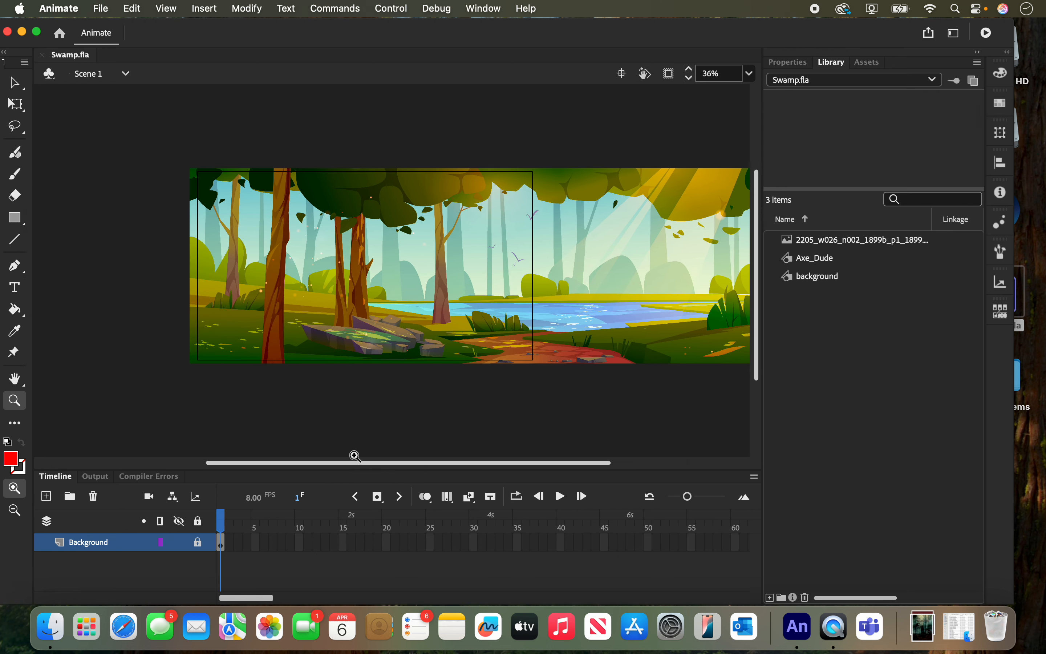
click(750, 74)
click(762, 91)
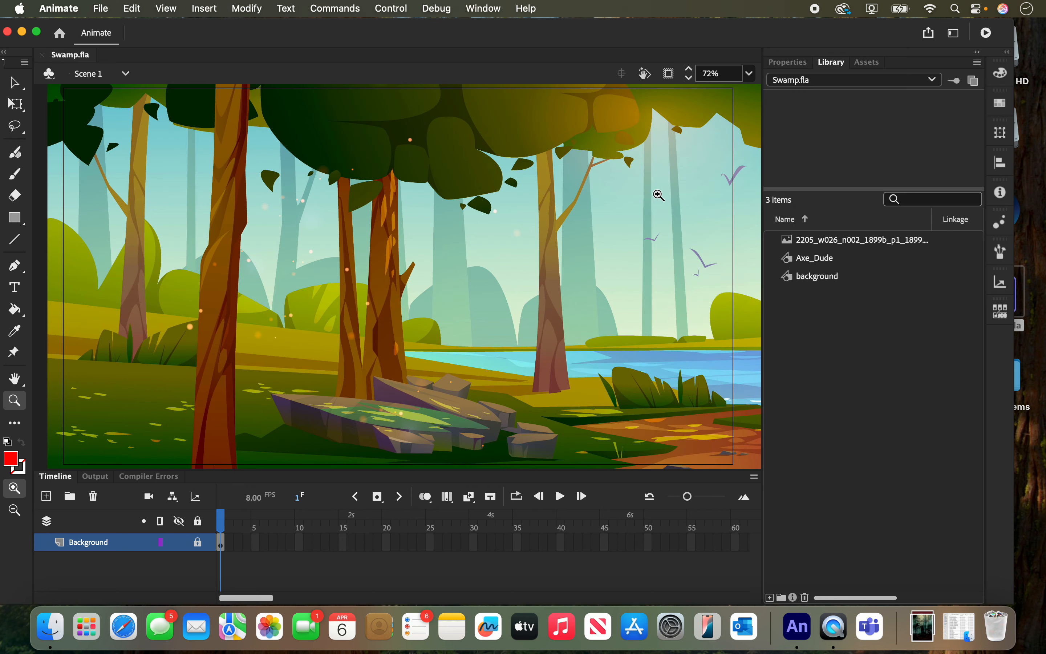
Step: Unlock the Background layer, select the background graphic on the stage and display its properties
click(15, 83)
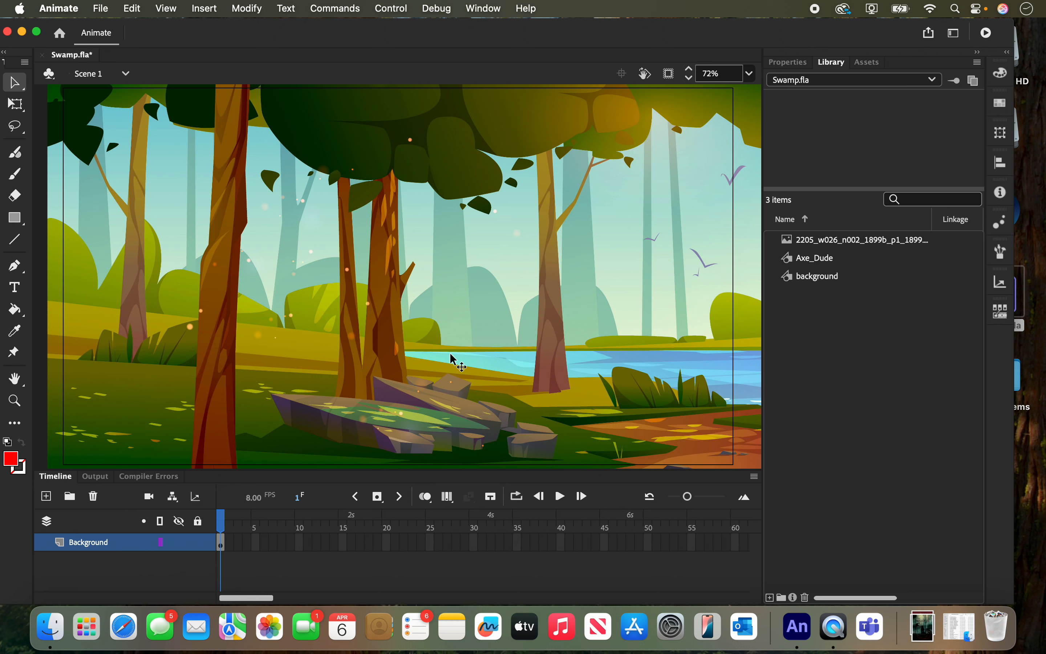
click(518, 250)
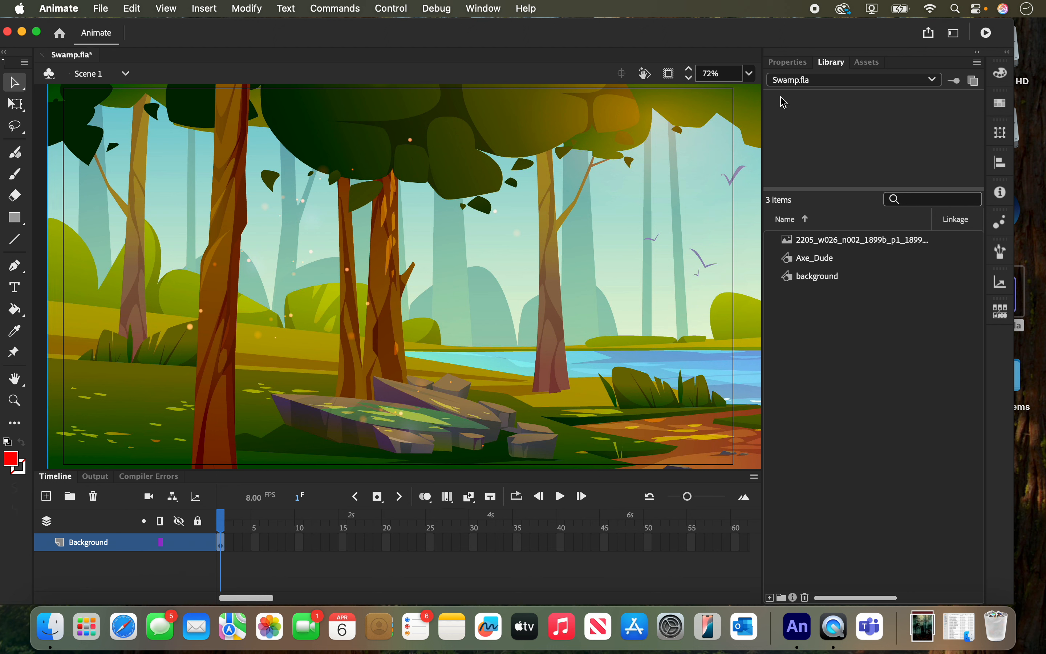
click(789, 63)
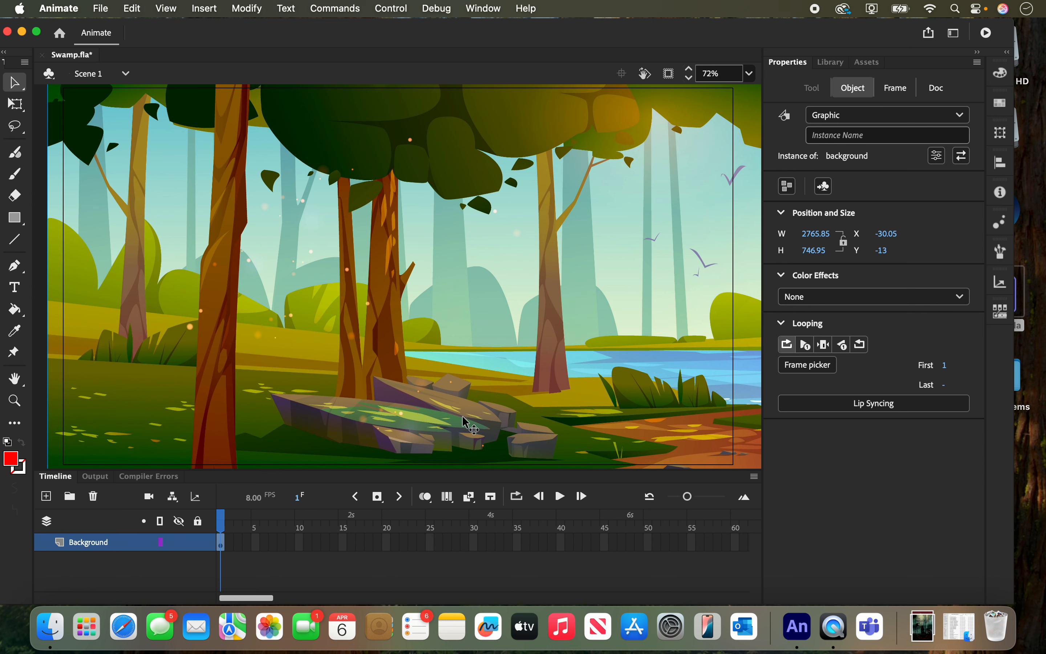
Step: Turn on clipping of content outside the stage so only the stage area is shown
click(749, 73)
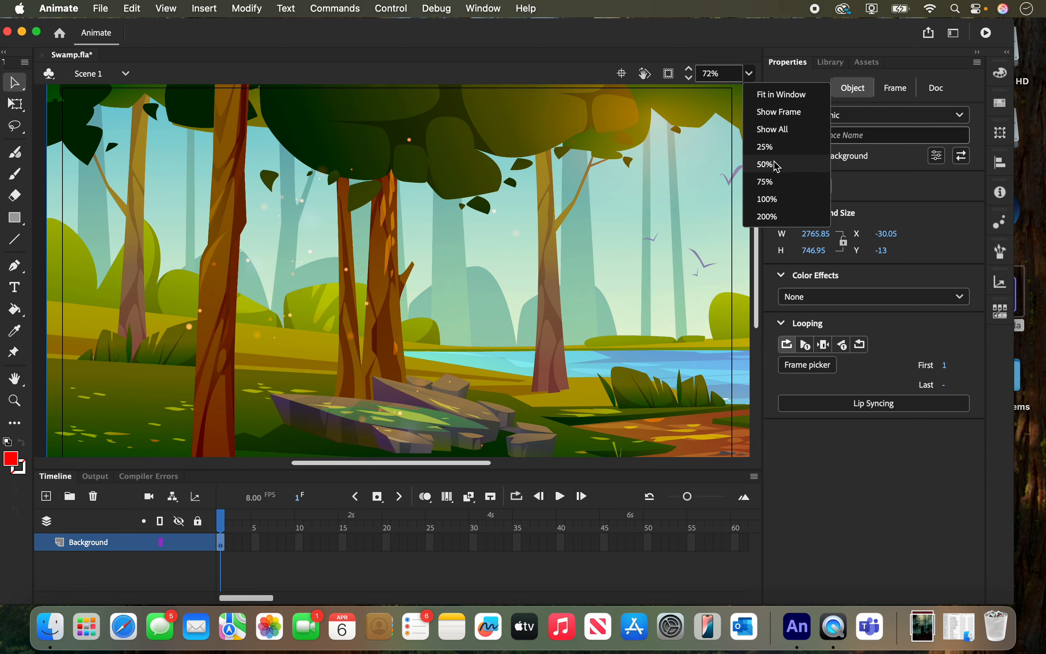
click(406, 467)
mouse_move(406, 468)
mouse_down()
mouse_move(661, 481)
mouse_move(362, 490)
mouse_move(401, 483)
mouse_up()
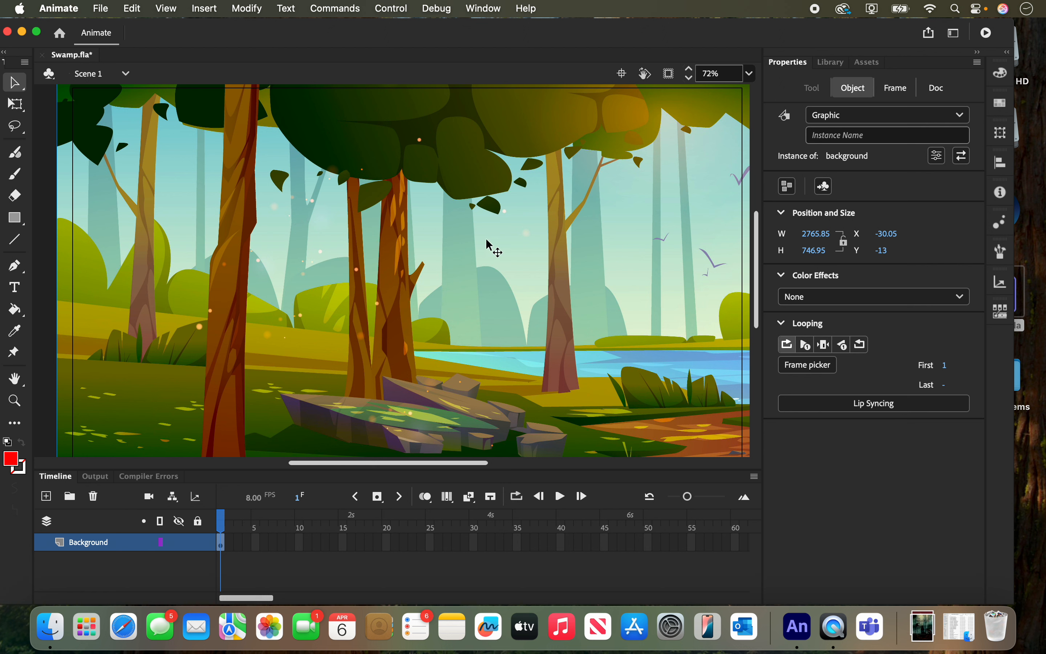
click(670, 75)
click(670, 74)
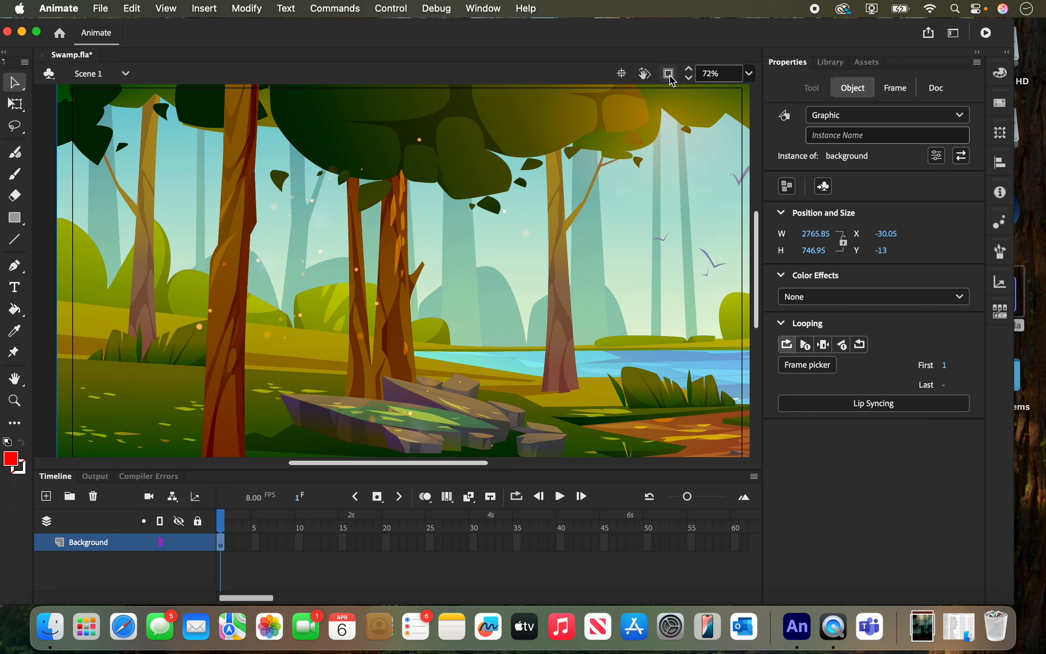
click(670, 74)
click(670, 75)
click(670, 75)
click(670, 75)
click(670, 75)
click(669, 75)
click(670, 75)
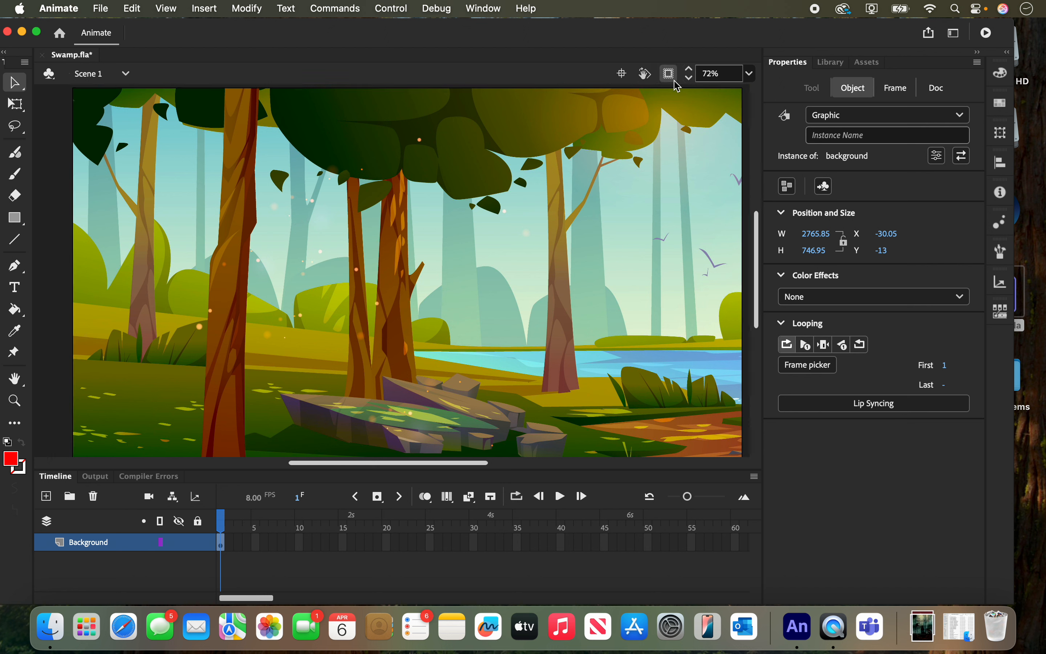
click(671, 77)
click(671, 77)
click(671, 77)
click(671, 77)
click(674, 79)
click(674, 79)
click(674, 79)
click(674, 80)
click(675, 80)
click(675, 80)
click(676, 81)
click(675, 82)
Step: Insert a keyframe at frame 32 of the Background layer and compare it with frame 1
mouse_move(205, 547)
click(494, 541)
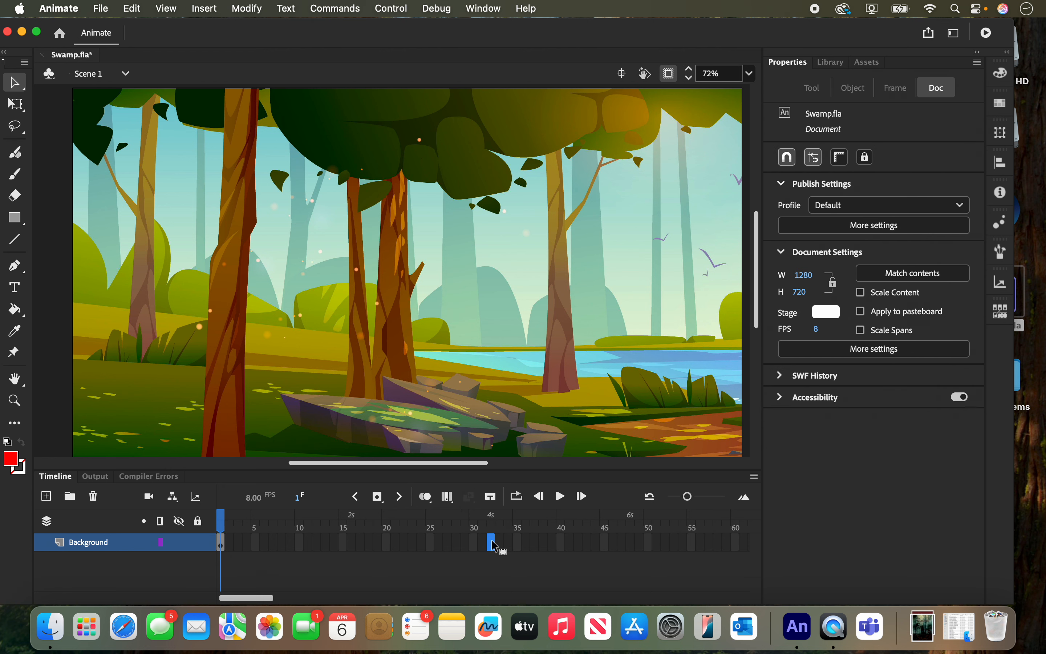
right_click(493, 543)
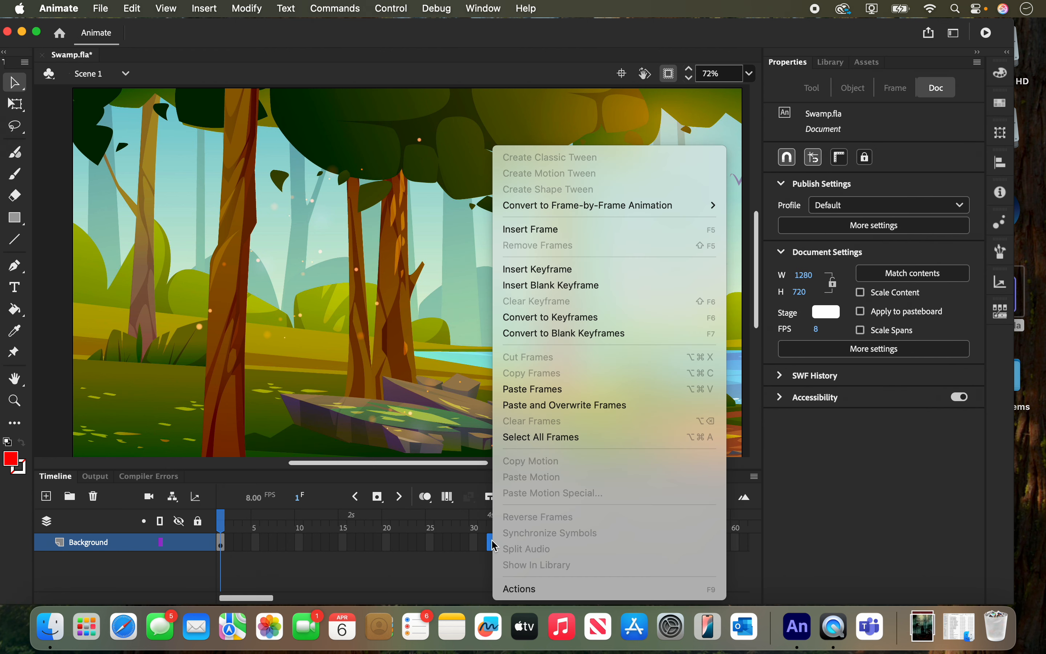
click(541, 268)
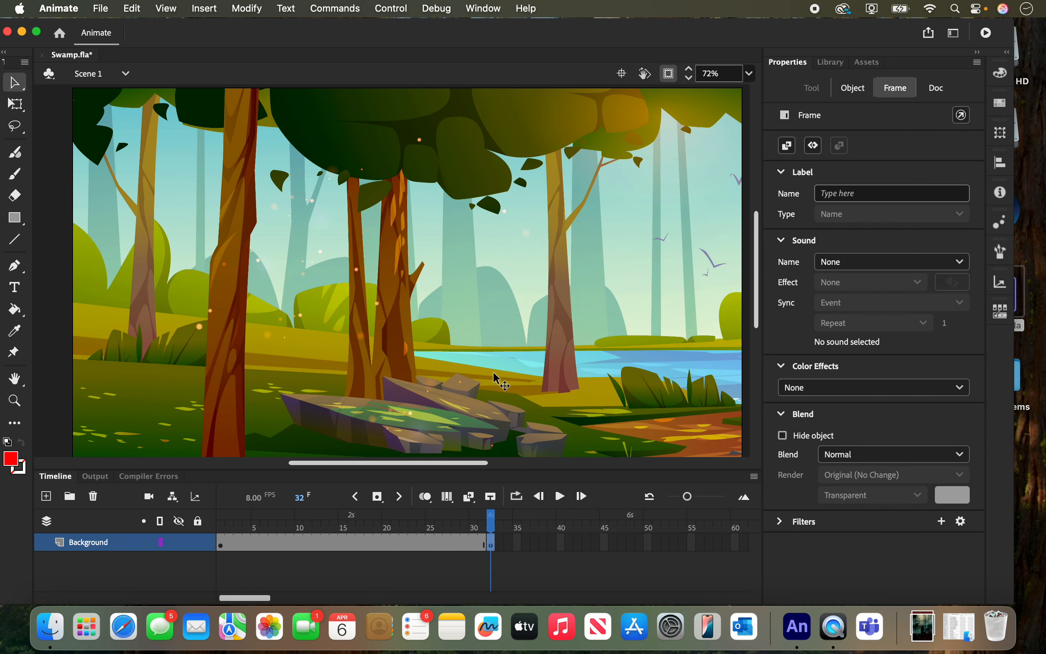
click(223, 545)
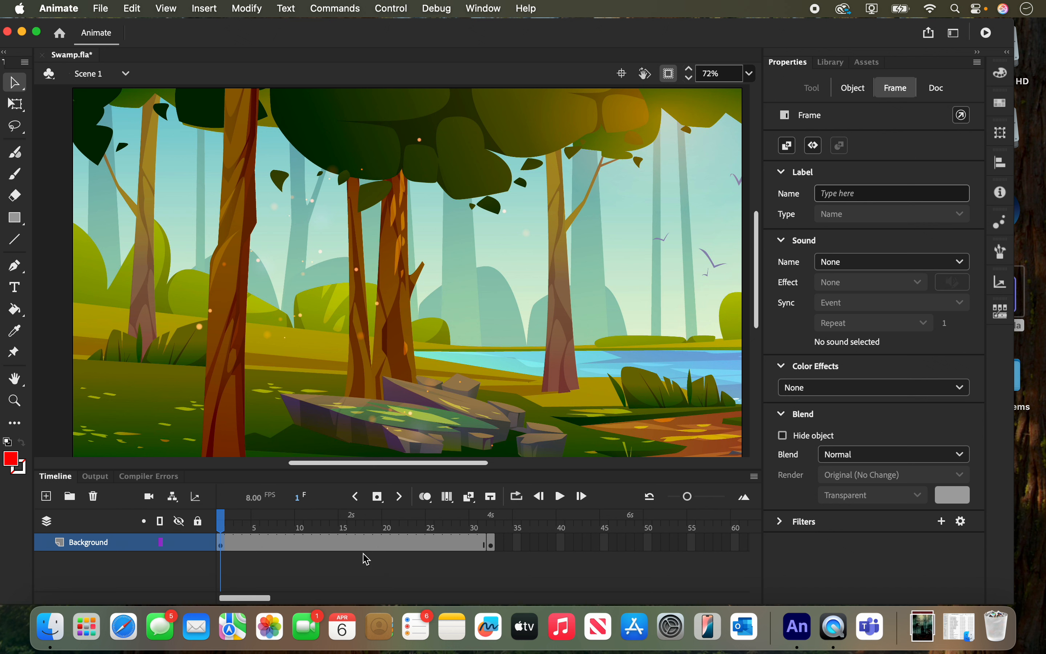
click(493, 545)
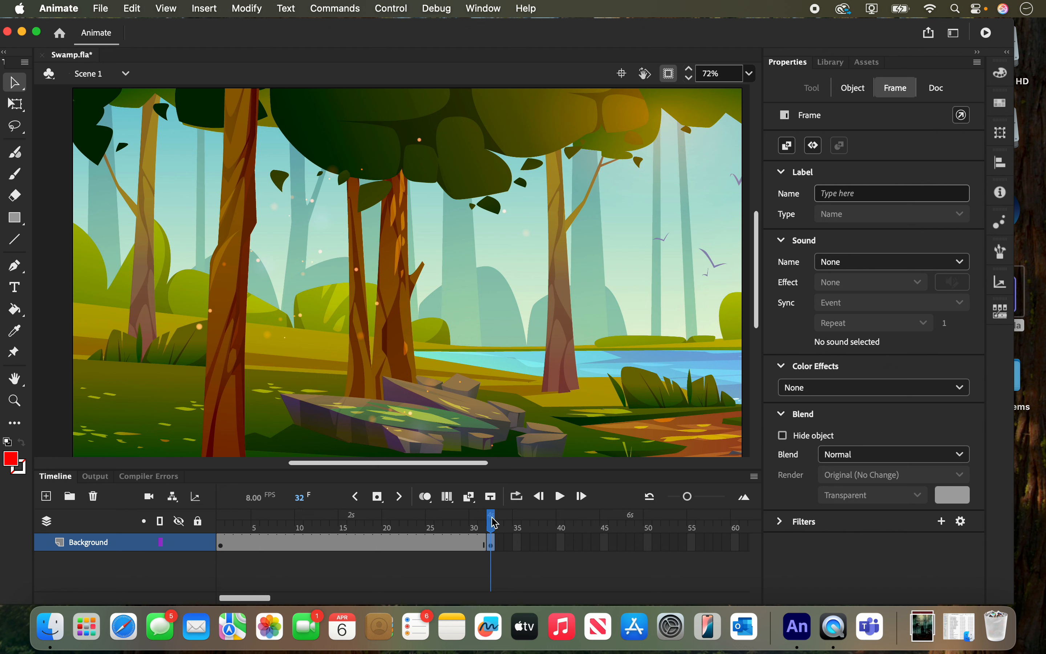
click(222, 544)
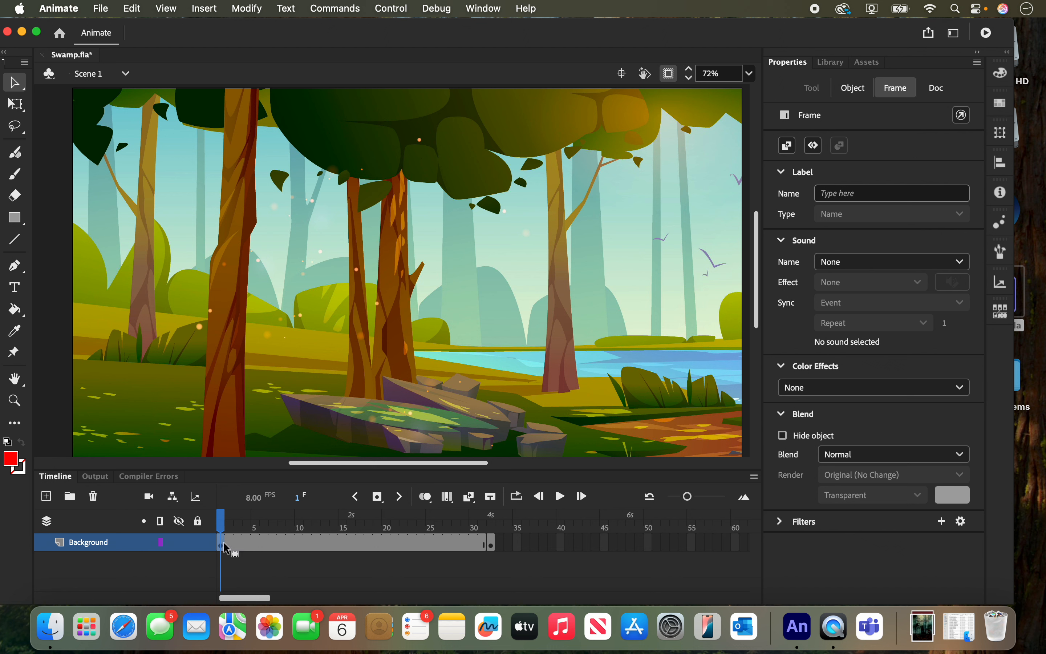
Step: At frame 32, move the background graphic horizontally left to an X position of about -701
click(491, 545)
key(F6)
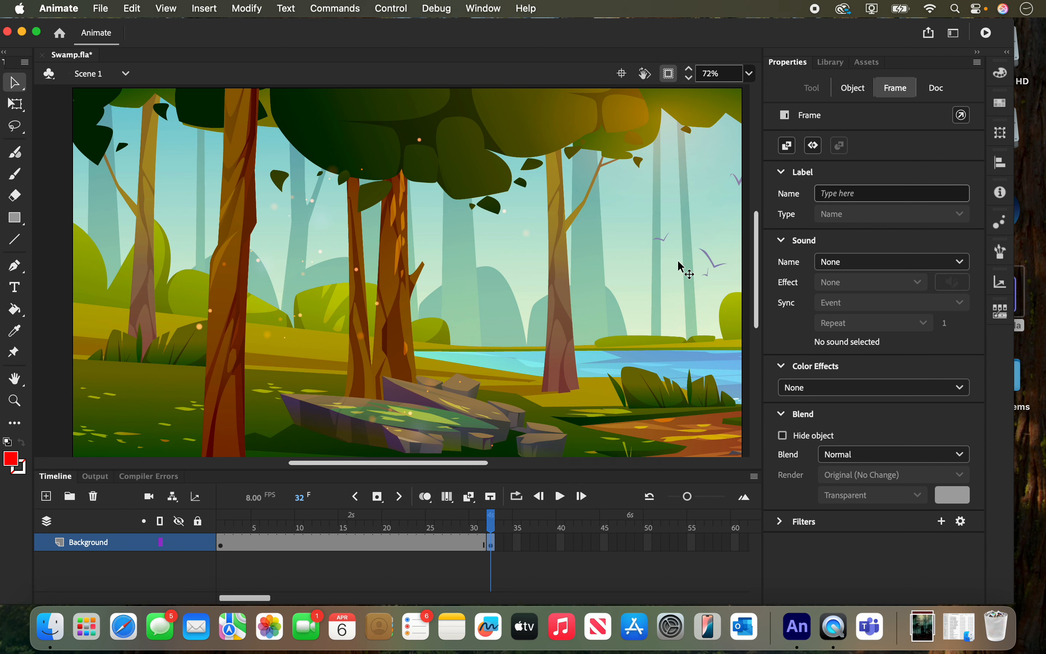
drag(678, 263, 621, 282)
drag(569, 306, 327, 293)
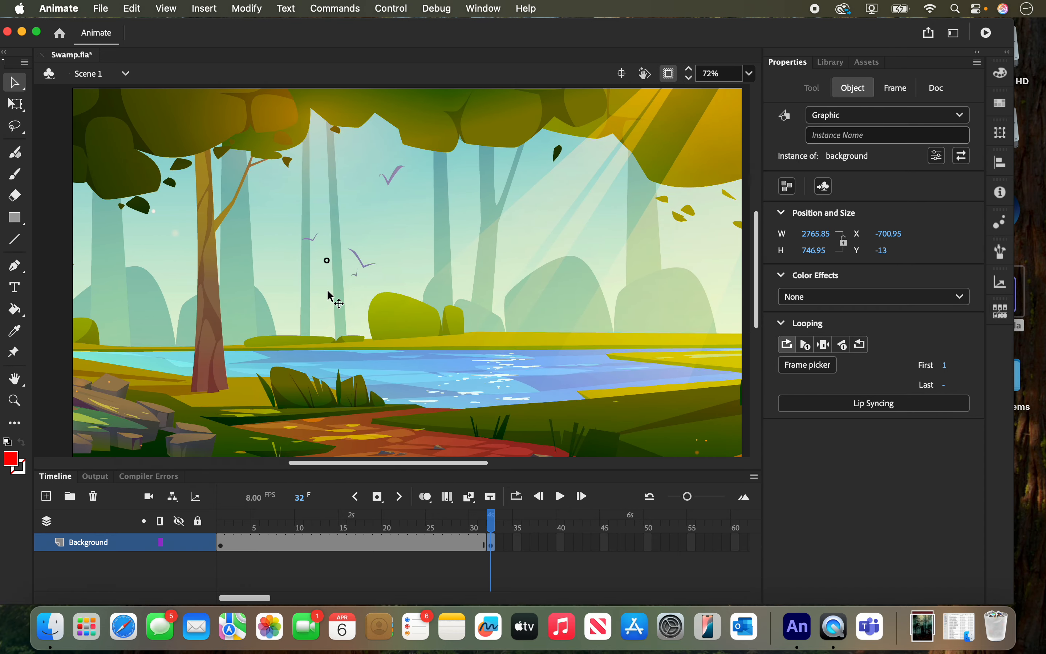
Step: Create a classic tween between the frame 1 and frame 32 keyframes of the Background layer and scrub through the motion
click(221, 545)
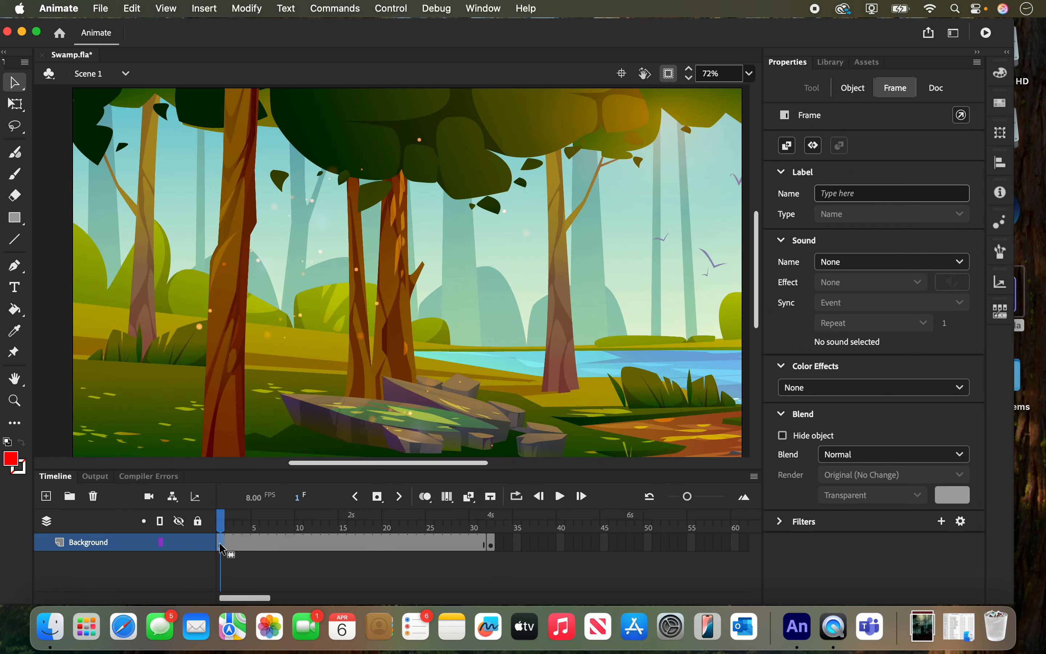
click(492, 545)
key(F6)
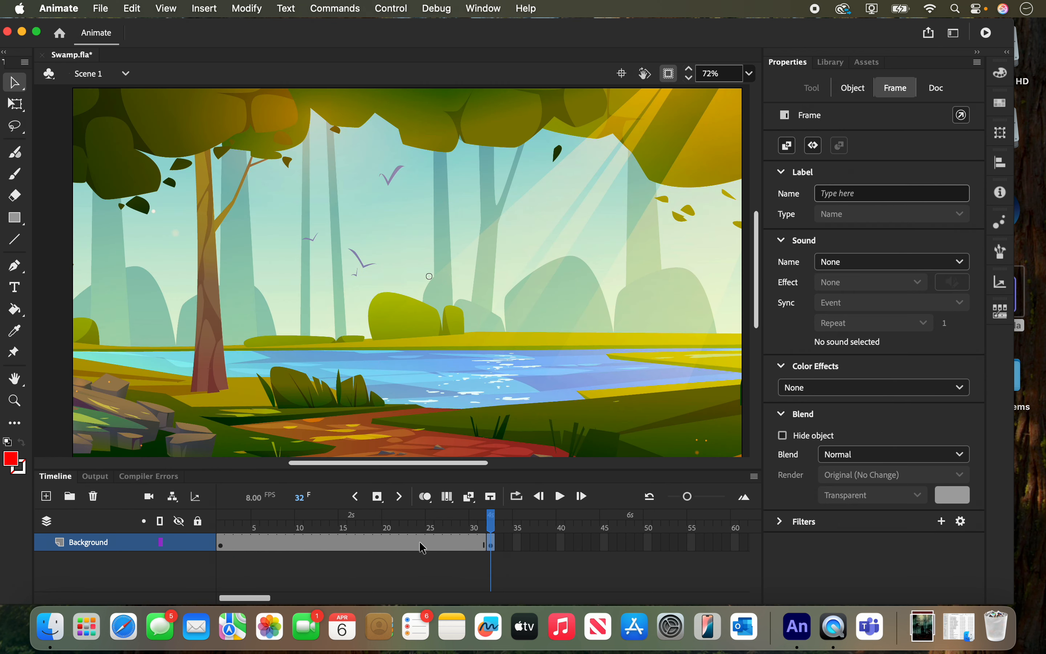
right_click(361, 546)
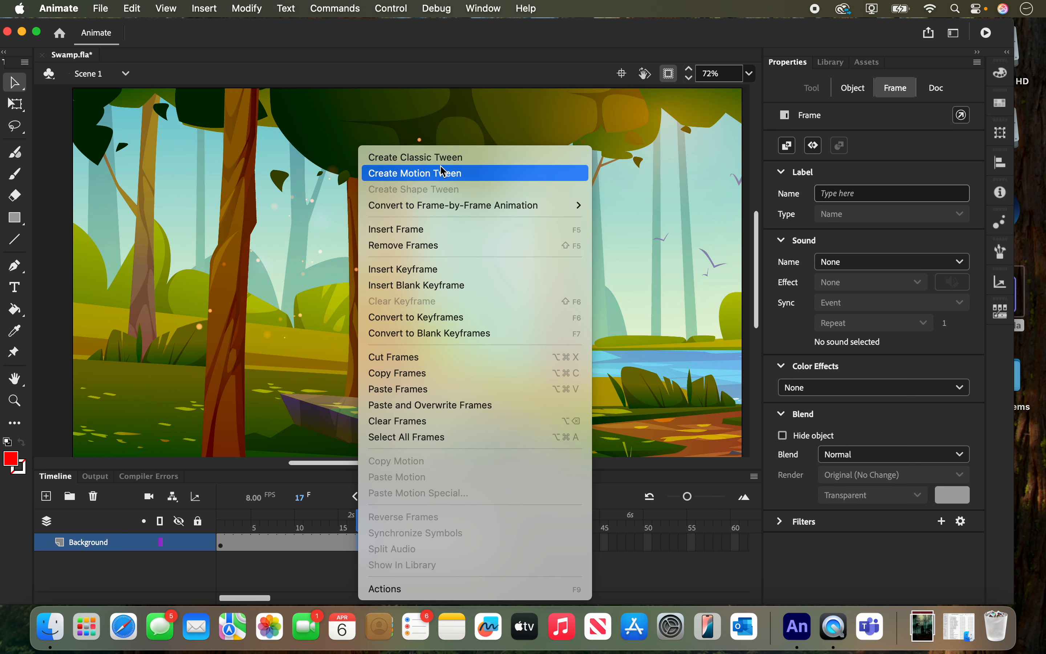
click(439, 154)
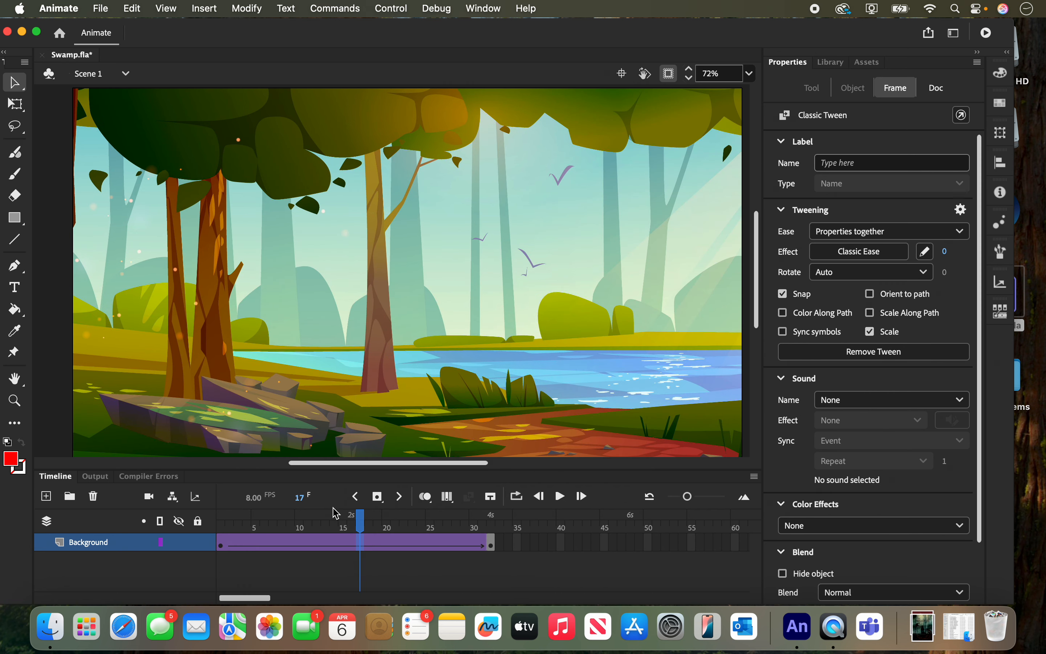
drag(361, 523, 229, 542)
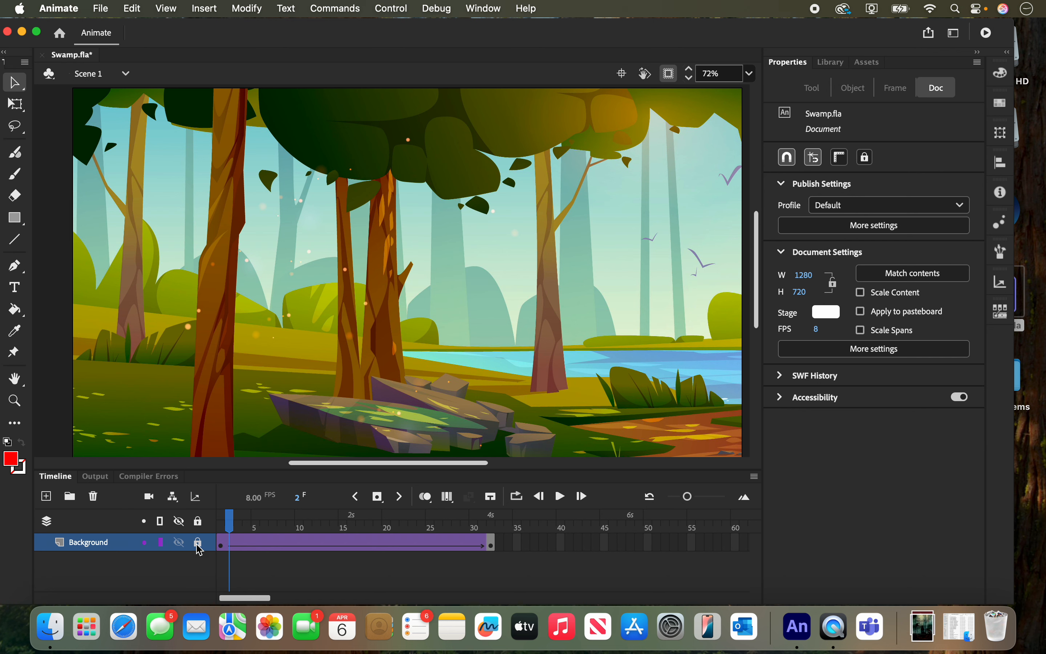
Step: Lock the Background layer, return to frame 1, and add a new layer above it named Char
click(198, 543)
click(222, 526)
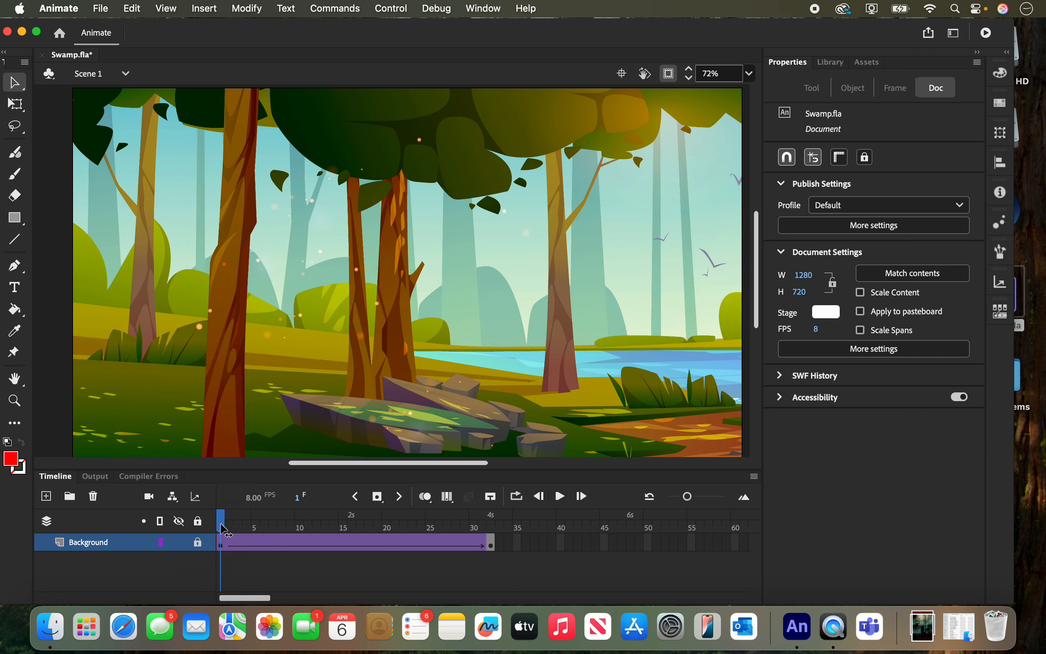
click(47, 497)
double_click(100, 543)
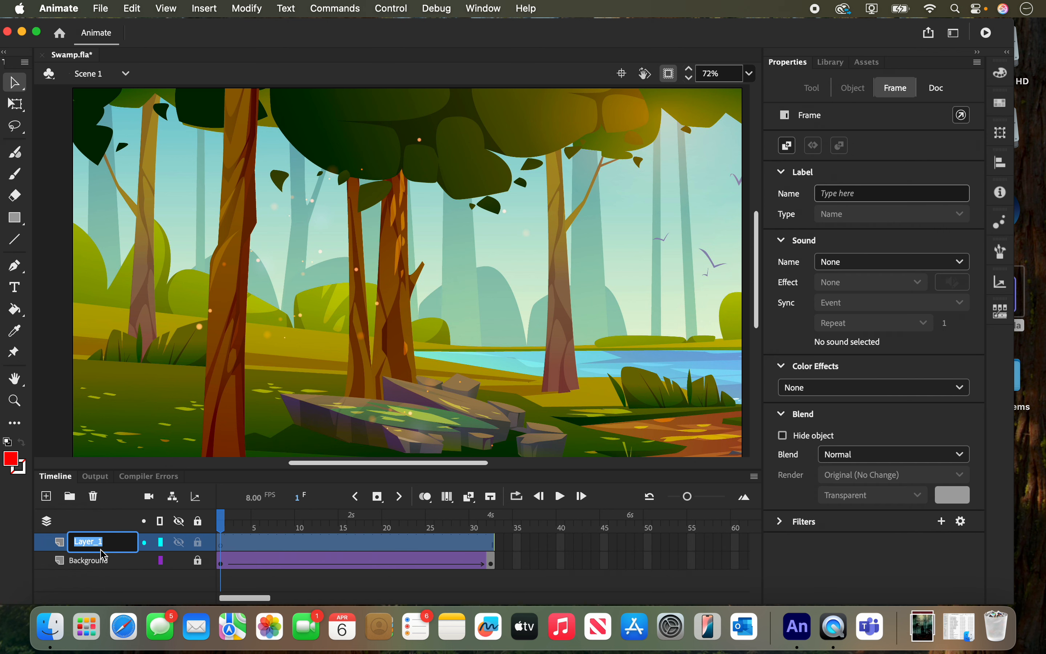
text(q)
key(Return)
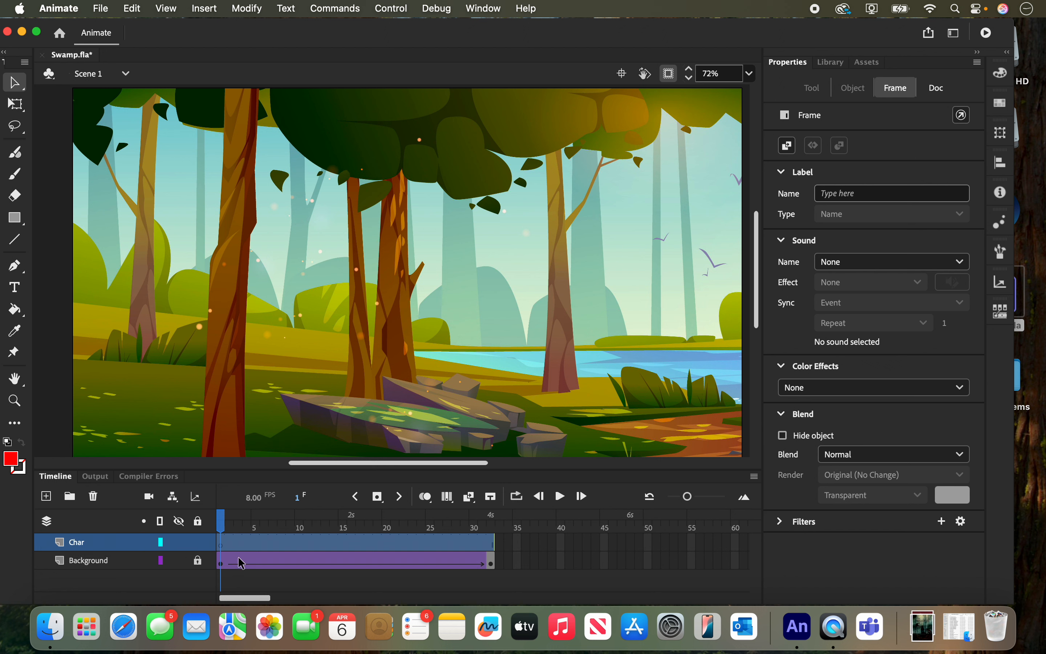
Step: Place the Axe_Dude symbol from the library at frame 1 of the Char layer, beside the large tree trunk at the stage's left
click(222, 546)
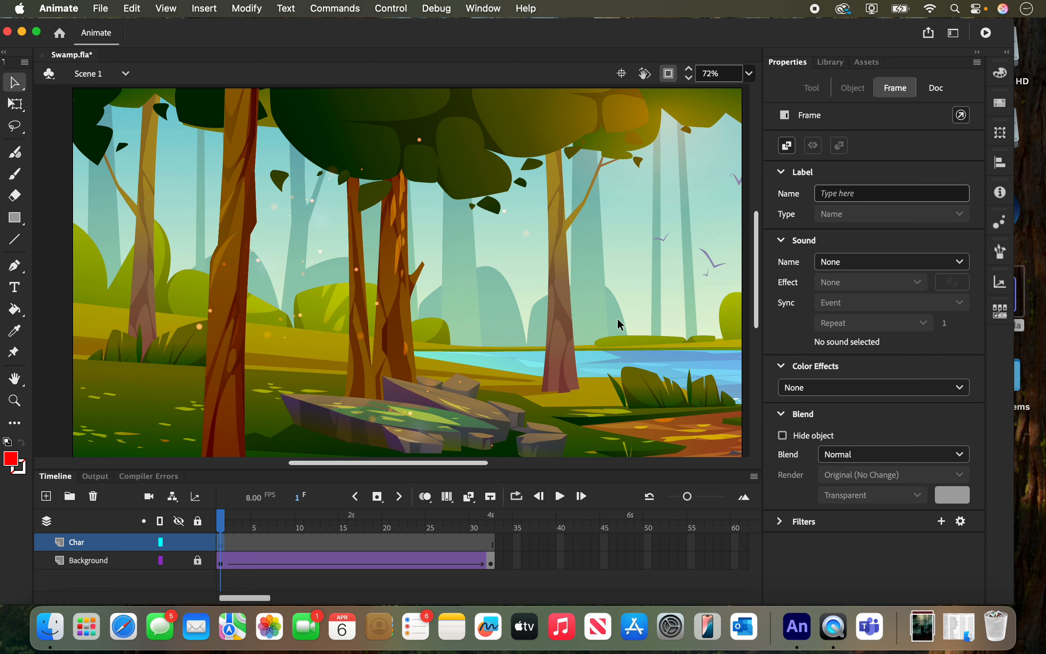
click(830, 65)
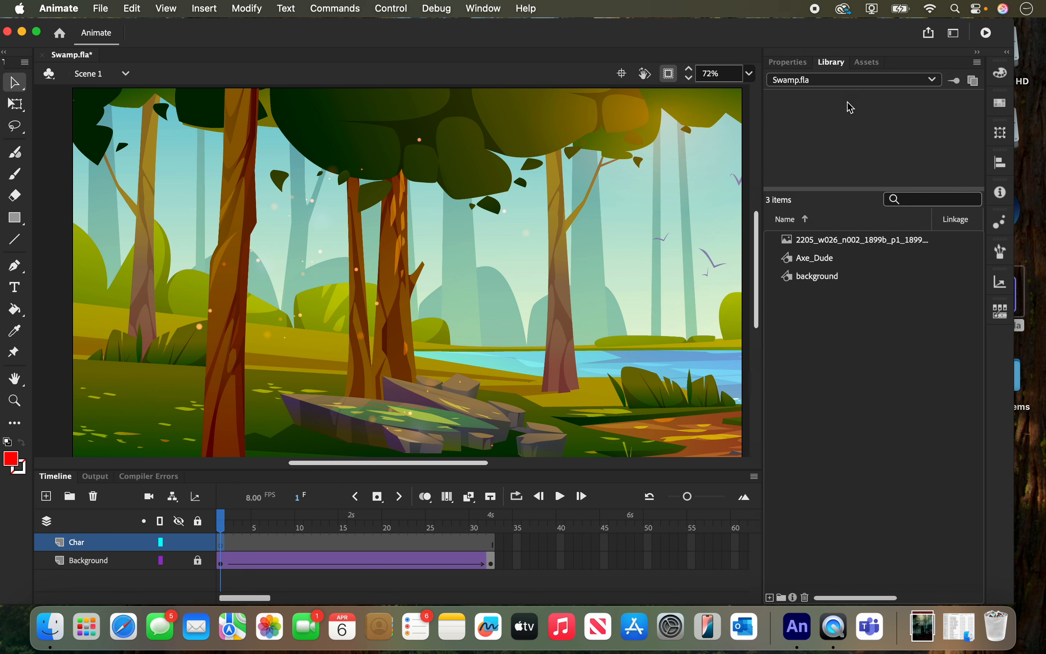
click(817, 263)
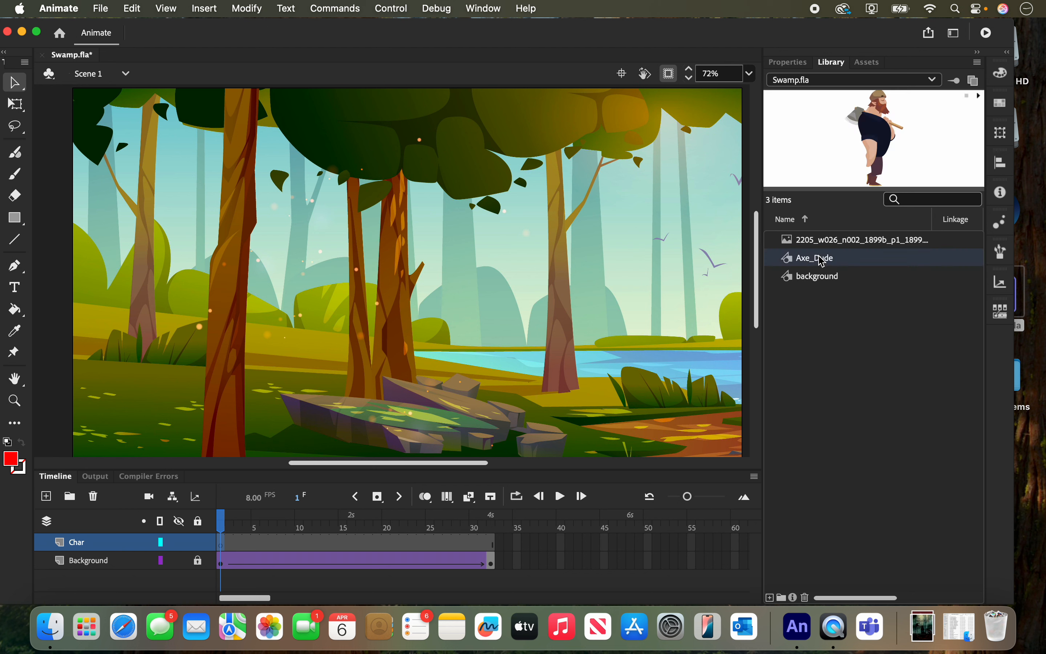
drag(821, 260, 199, 329)
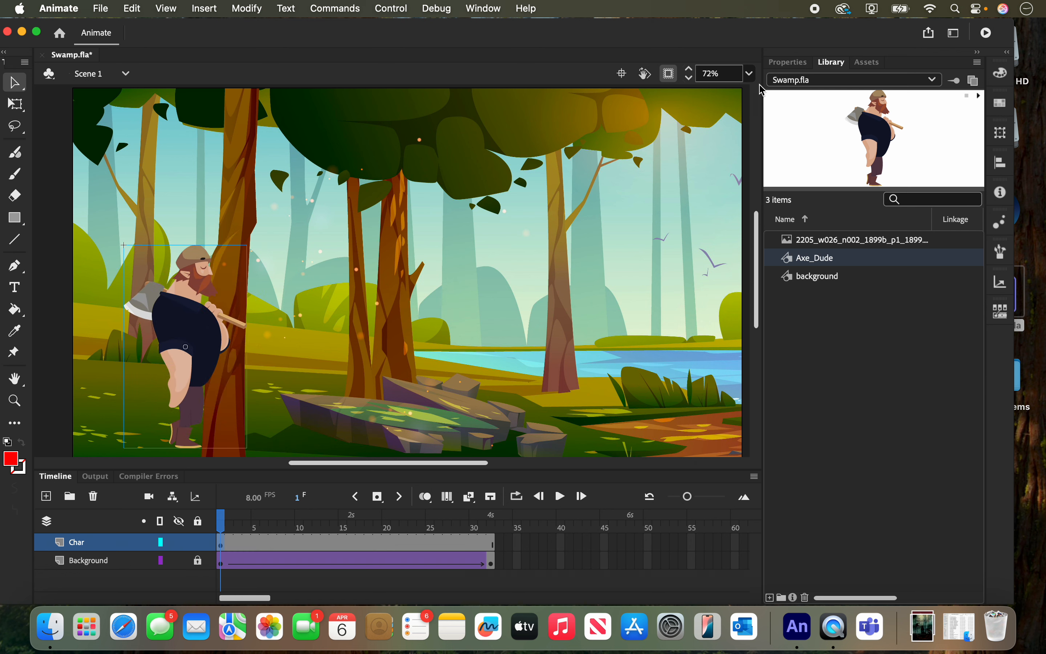
Step: Fit the stage in the window, shift the axe character slightly down on the ground, and select it
click(749, 74)
click(771, 95)
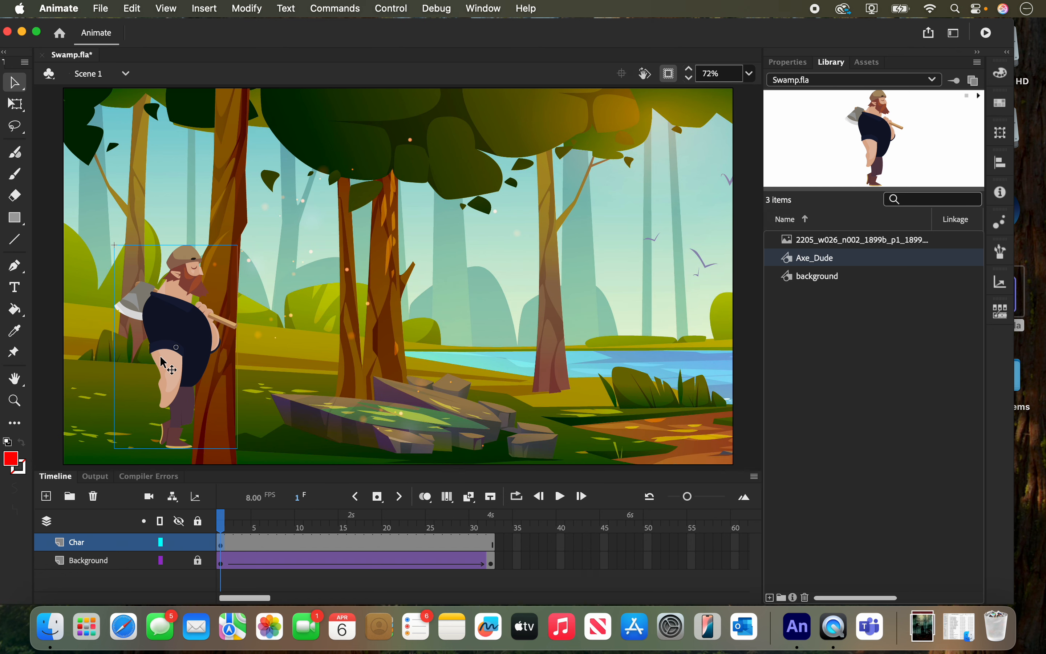
drag(187, 325, 184, 329)
drag(228, 528, 217, 549)
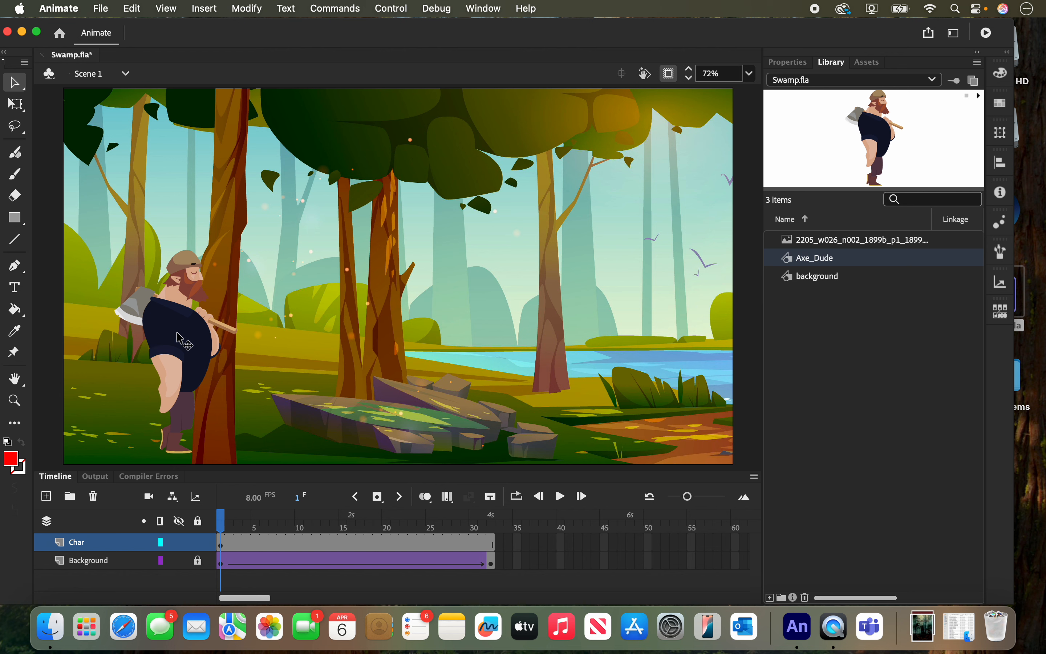
click(181, 349)
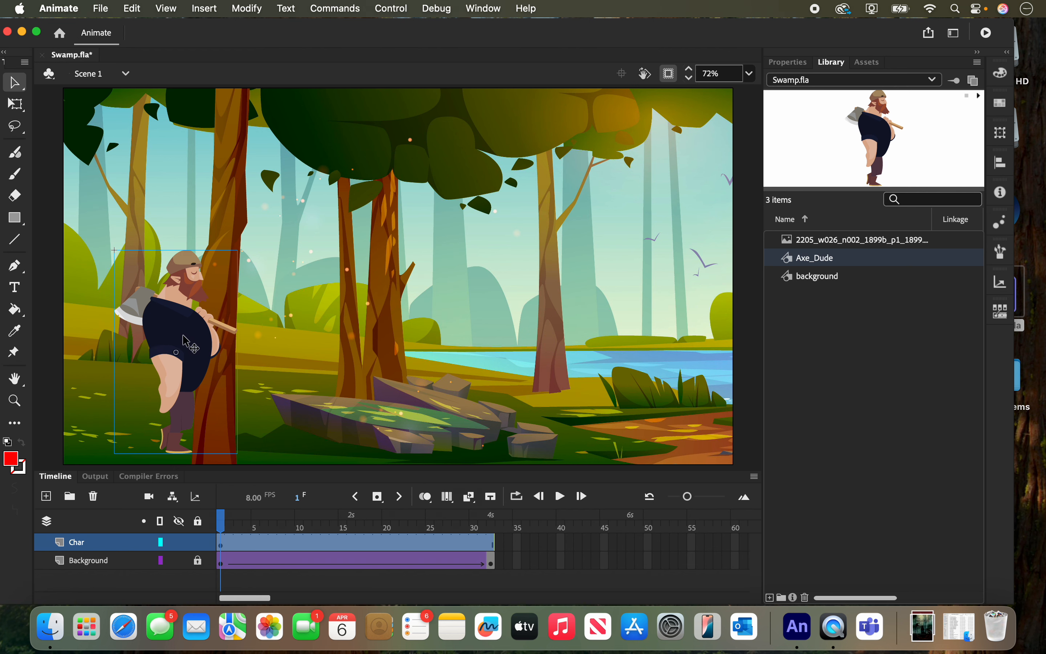
Step: Open the Axe_Dude symbol to inspect its frame-by-frame walk cycle, return to Scene 1, and check the Char layer's first frame
double_click(187, 324)
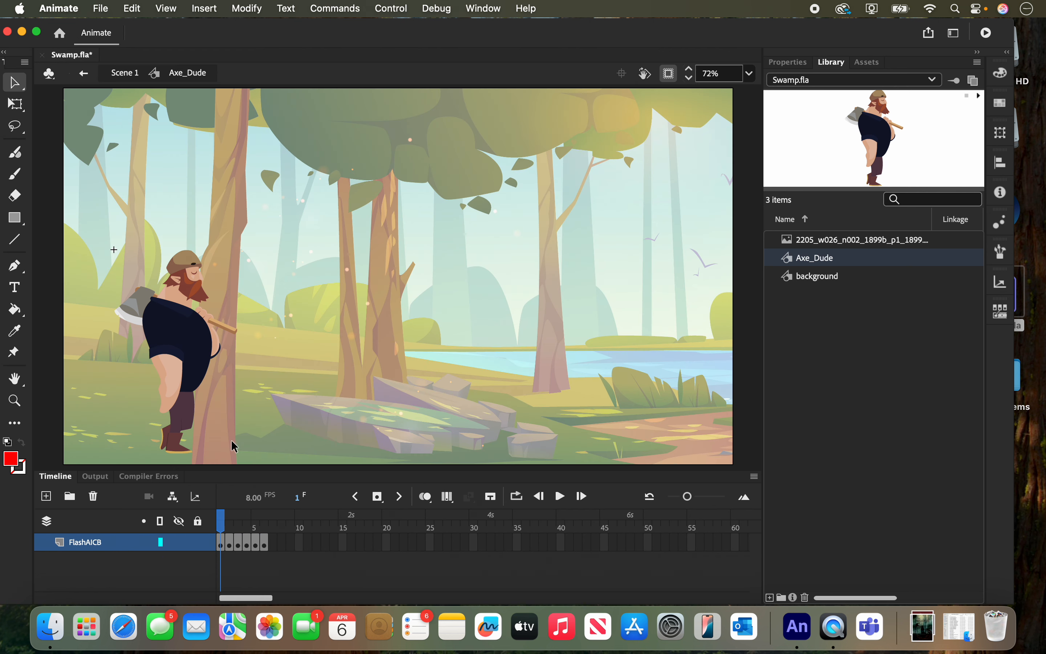
mouse_move(223, 527)
mouse_down()
mouse_move(264, 526)
mouse_move(225, 523)
mouse_up()
click(123, 74)
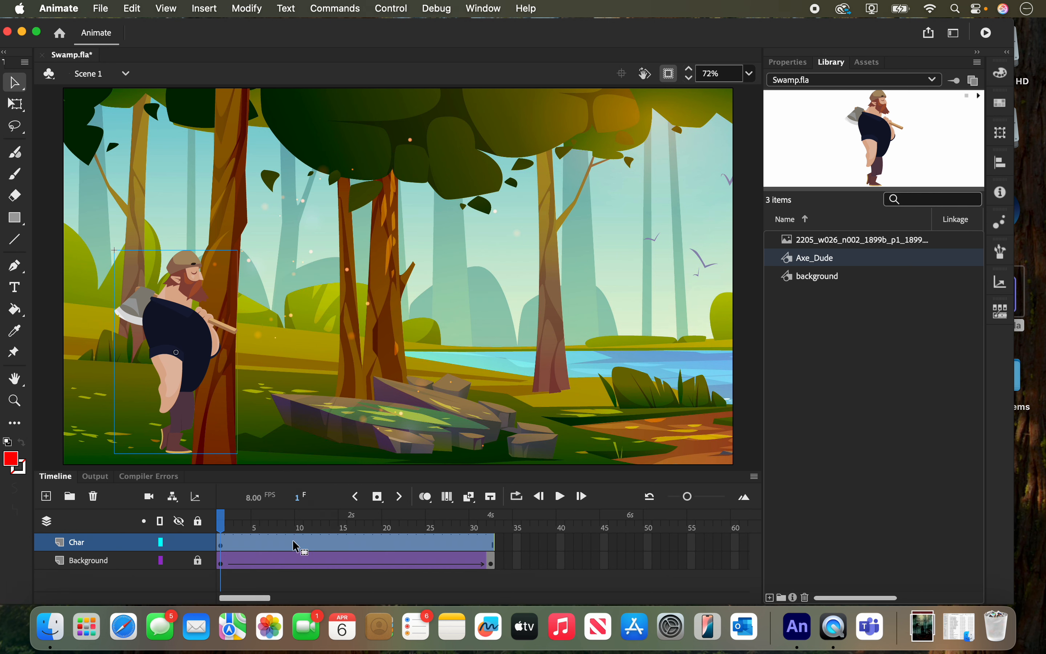
click(249, 546)
click(221, 545)
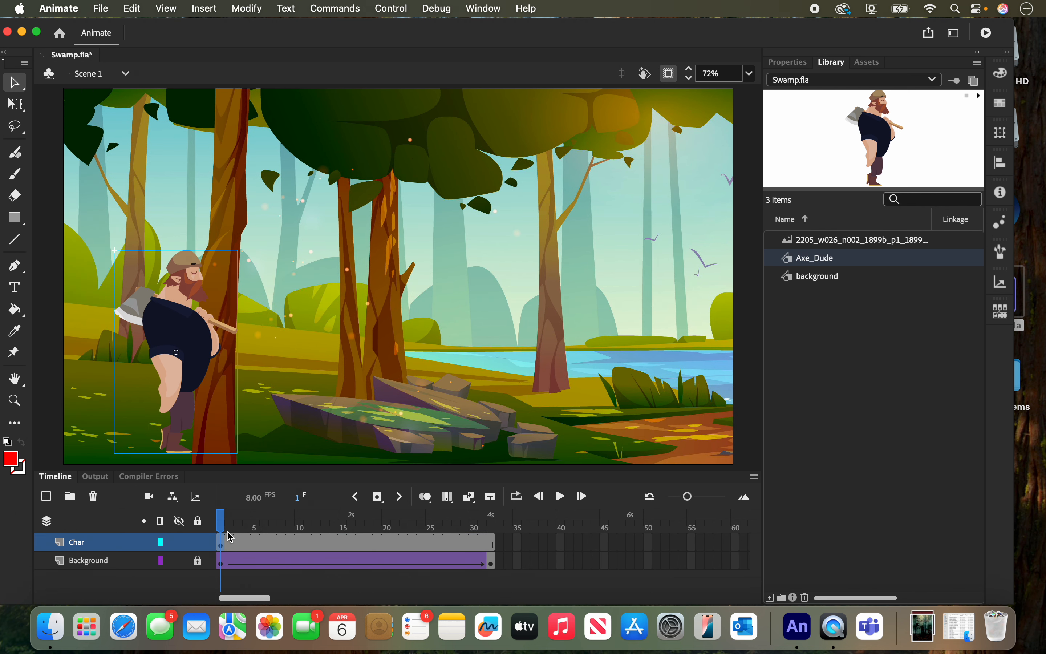
mouse_move(222, 522)
mouse_down()
mouse_move(239, 524)
mouse_move(222, 525)
mouse_up()
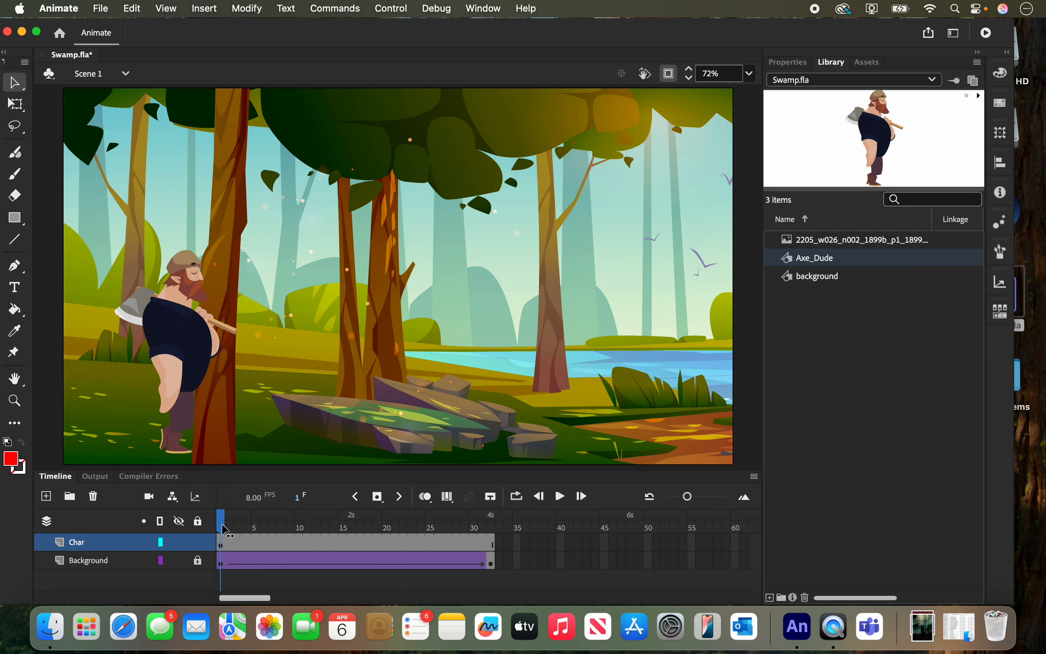
Step: Insert a keyframe at frame 32 of the Char layer and move the axe character across the stage onto the red path
click(225, 546)
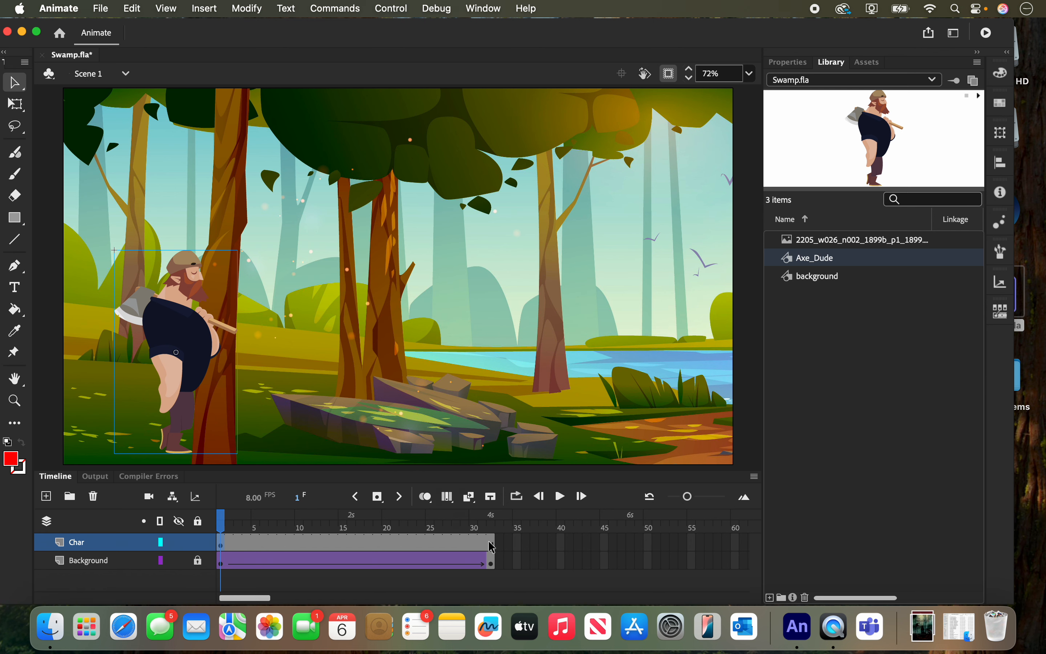
click(491, 546)
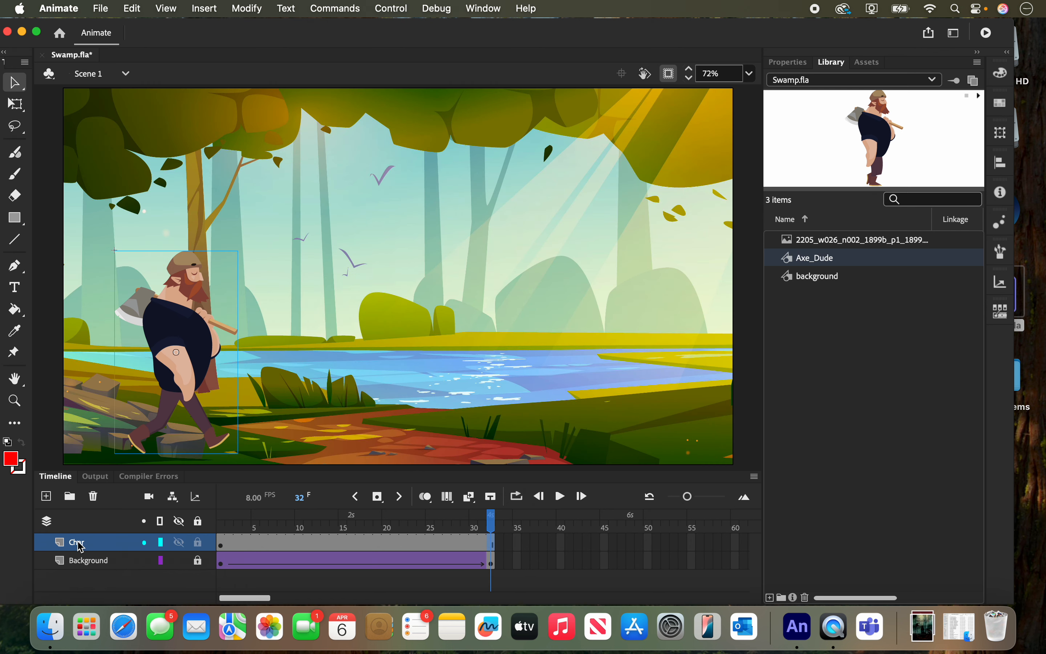
right_click(495, 545)
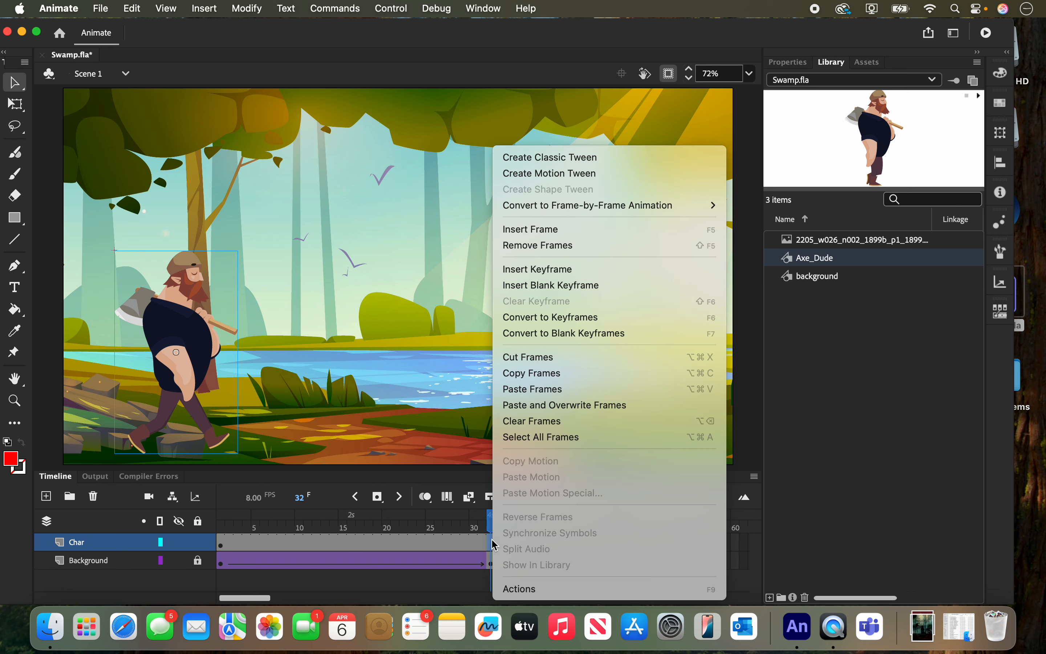
click(542, 269)
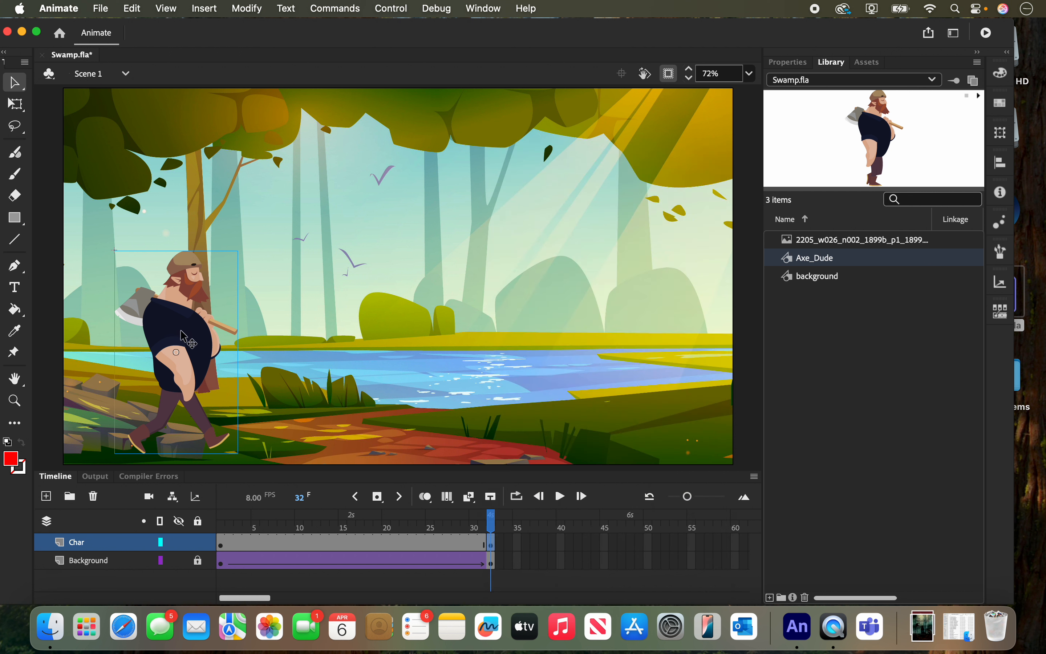
drag(180, 331, 445, 348)
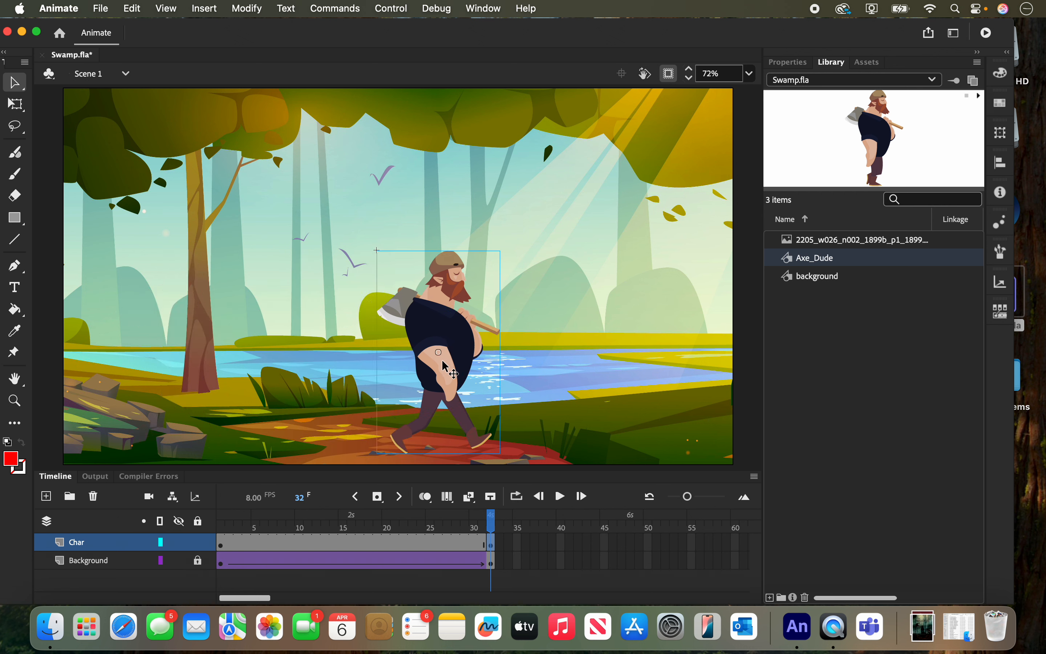
Step: Create a classic tween between the Char layer's frame 1 and frame 32 keyframes and scrub through the walk
right_click(365, 545)
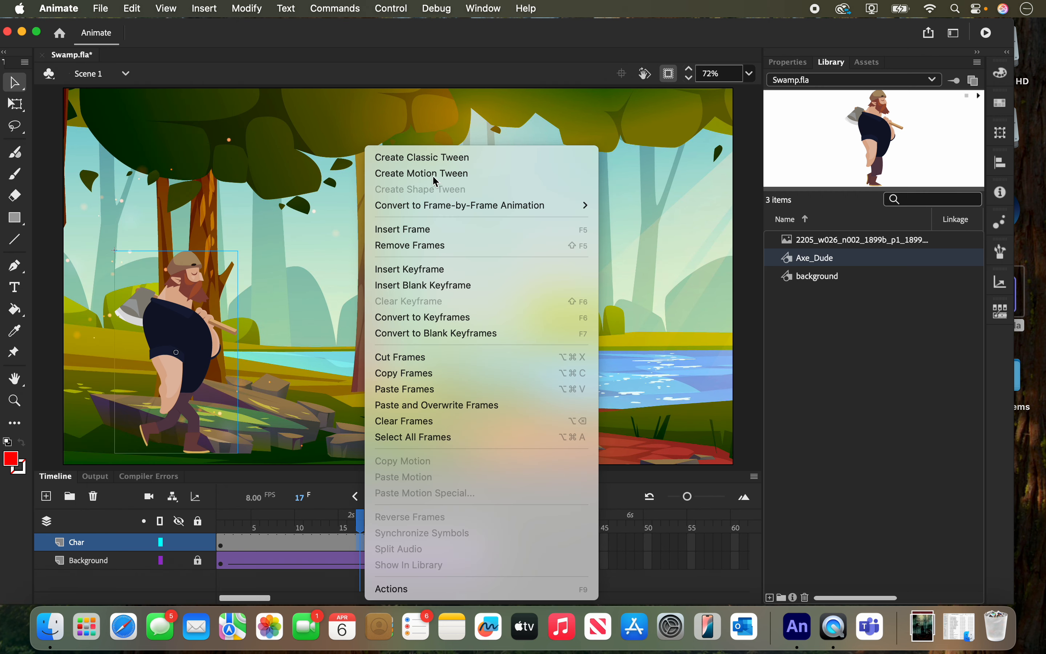
click(427, 157)
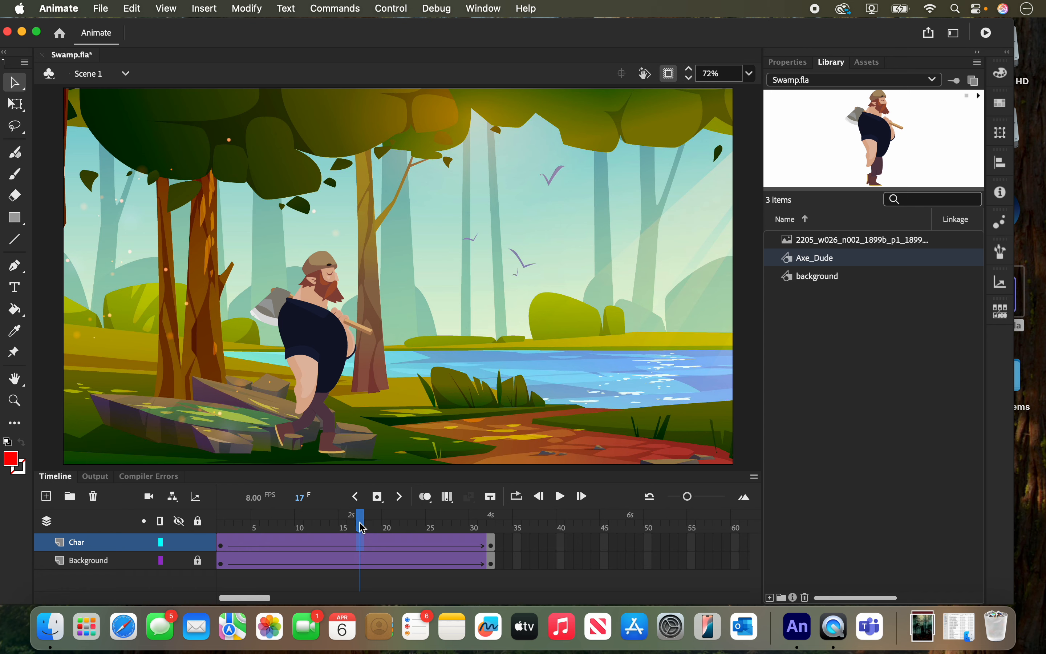
drag(362, 527, 228, 597)
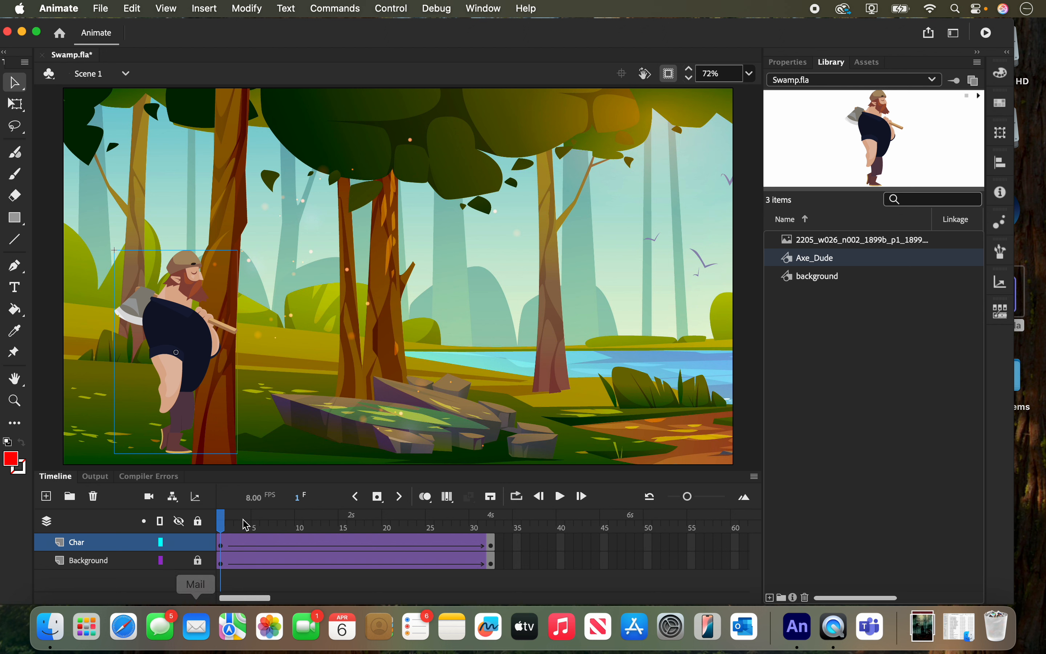
drag(223, 529, 265, 529)
drag(329, 532, 211, 546)
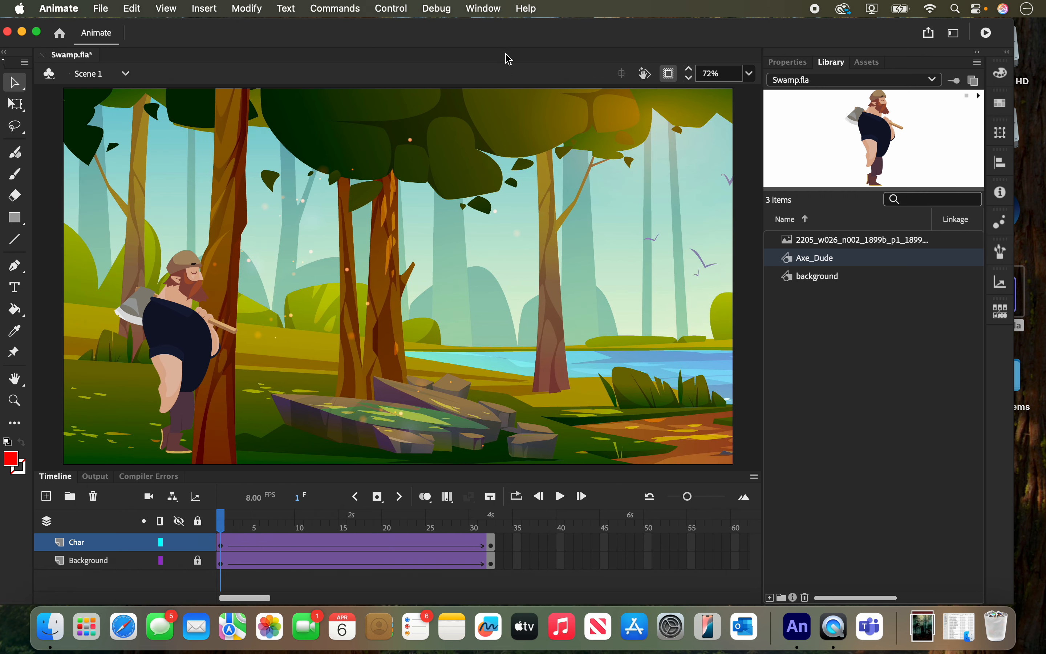
Step: Test the movie, watch the character walk through the forest, and close the Swamp.swf preview
click(987, 34)
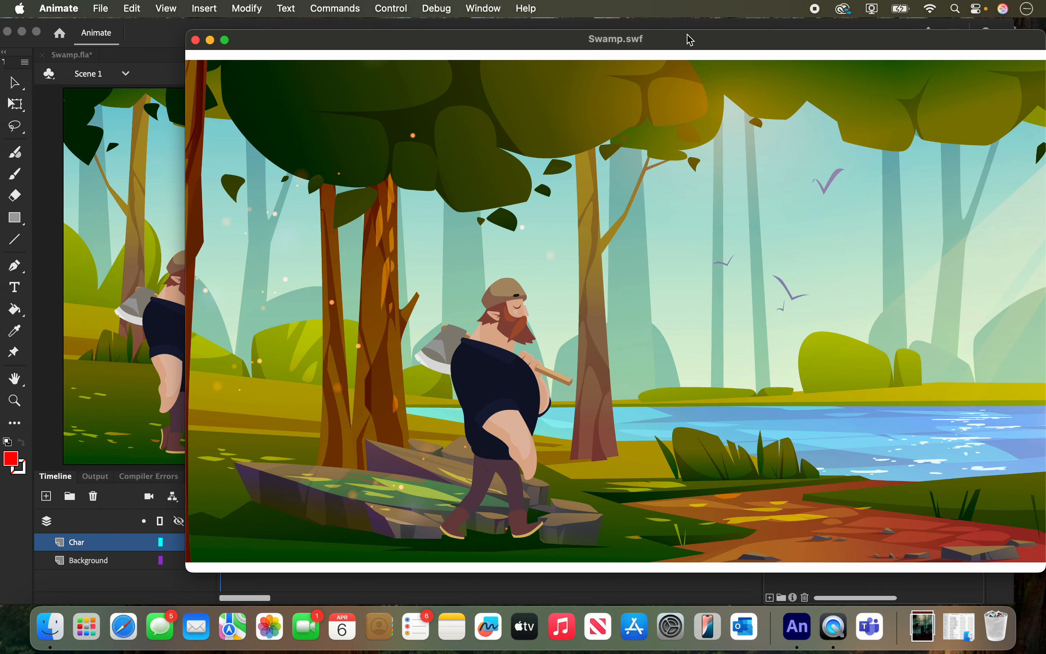
drag(689, 40, 595, 41)
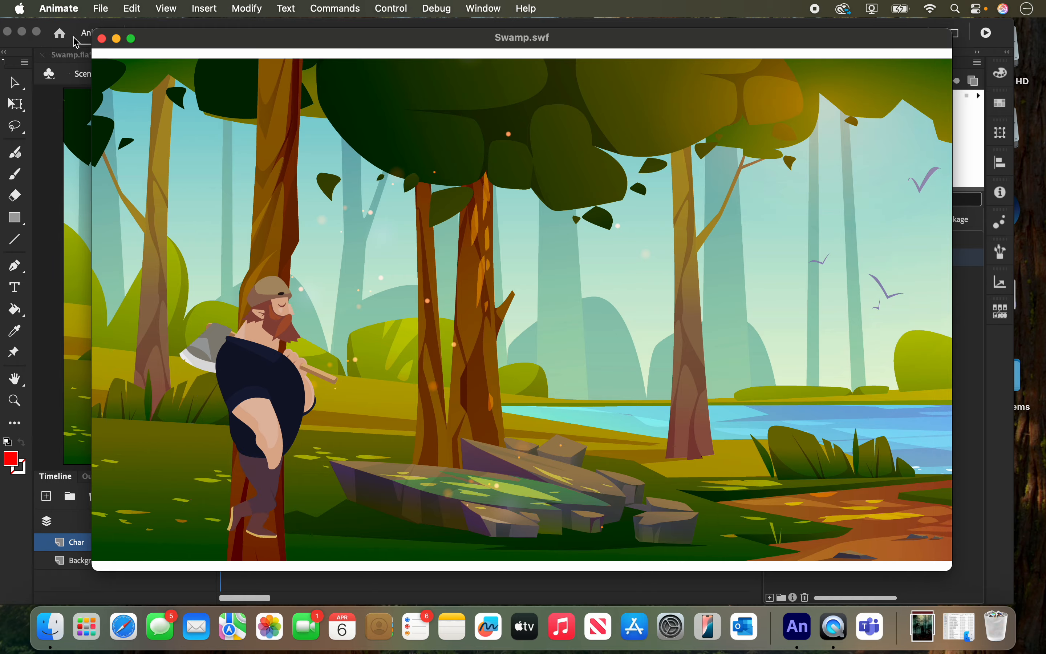
key(super+w)
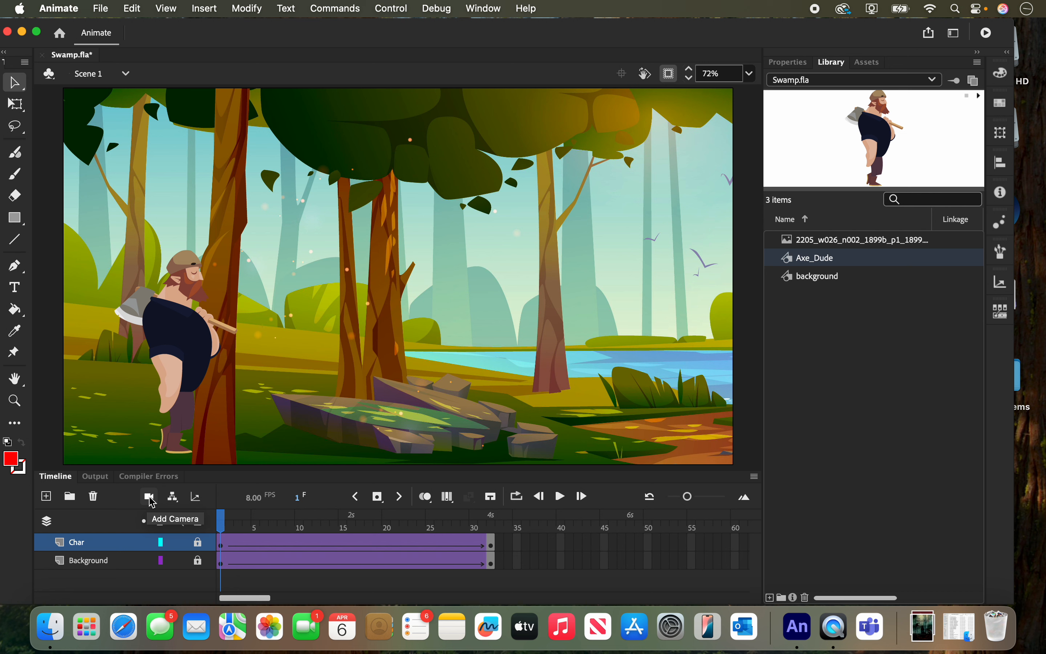
Step: Add a camera to the scene and, at frame 1, zoom and pan it to a close-up of the character's head and upper body
click(149, 496)
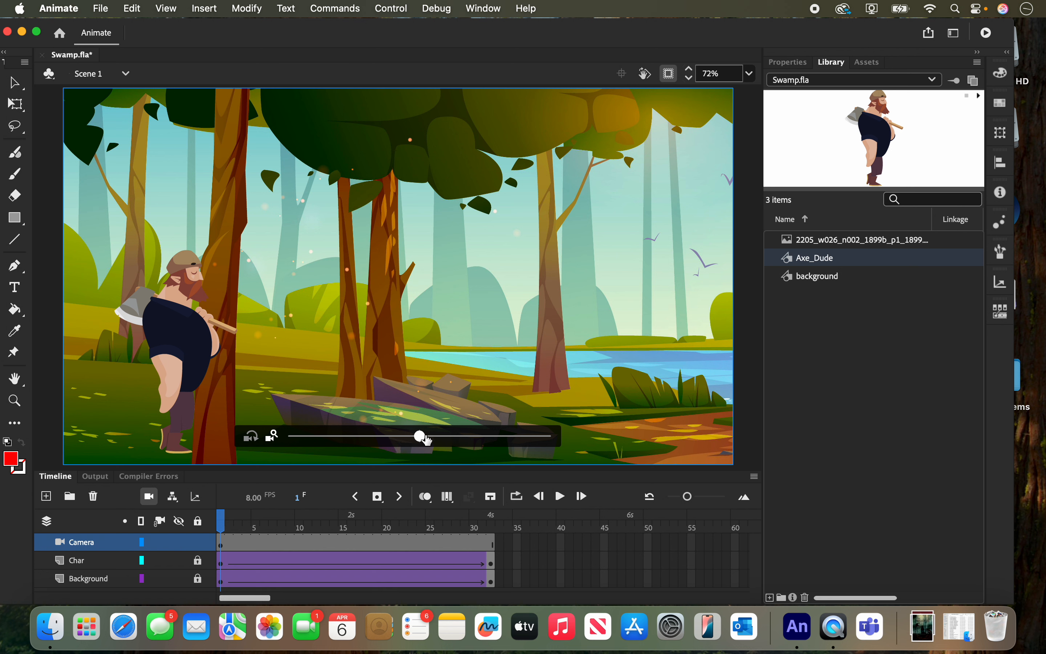
drag(423, 438, 567, 453)
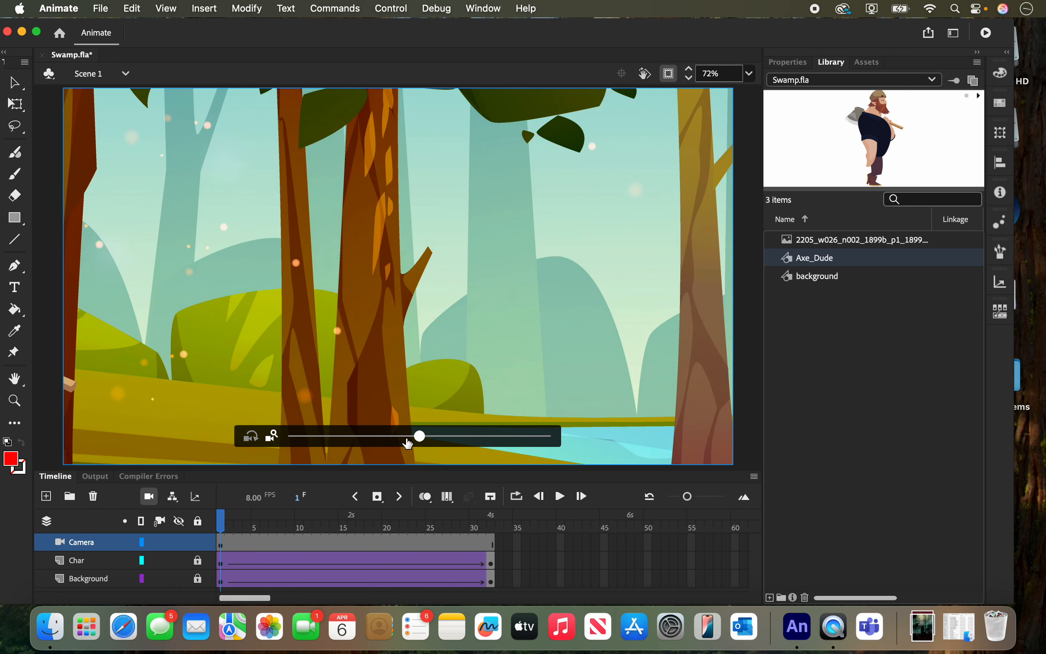
drag(421, 438, 487, 447)
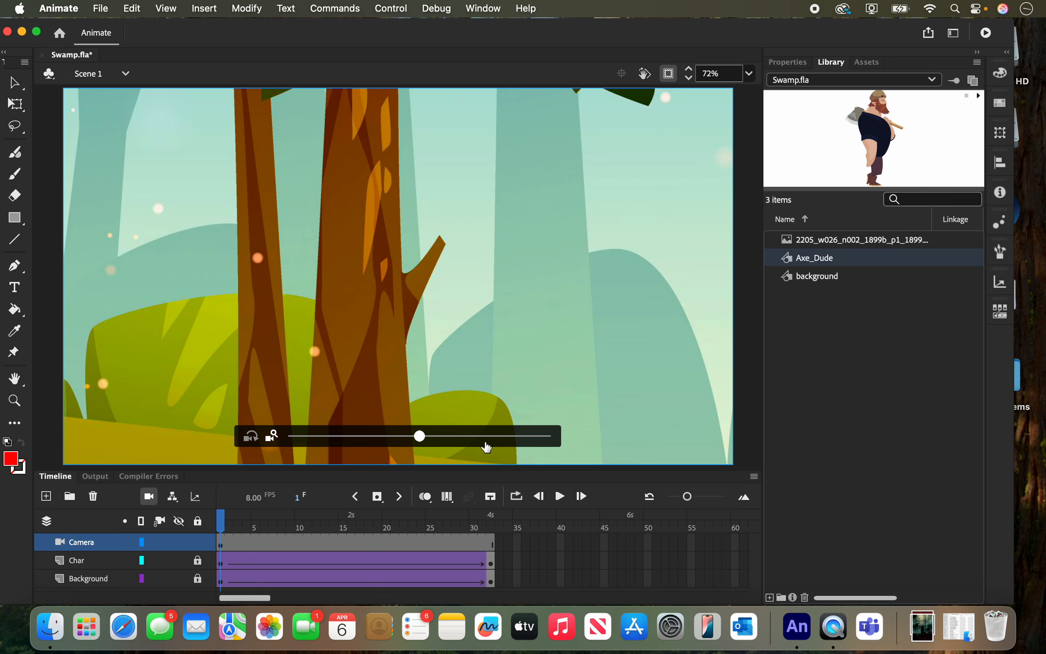
mouse_move(421, 437)
mouse_down()
mouse_move(486, 438)
mouse_move(380, 438)
mouse_move(440, 440)
mouse_move(430, 437)
mouse_up()
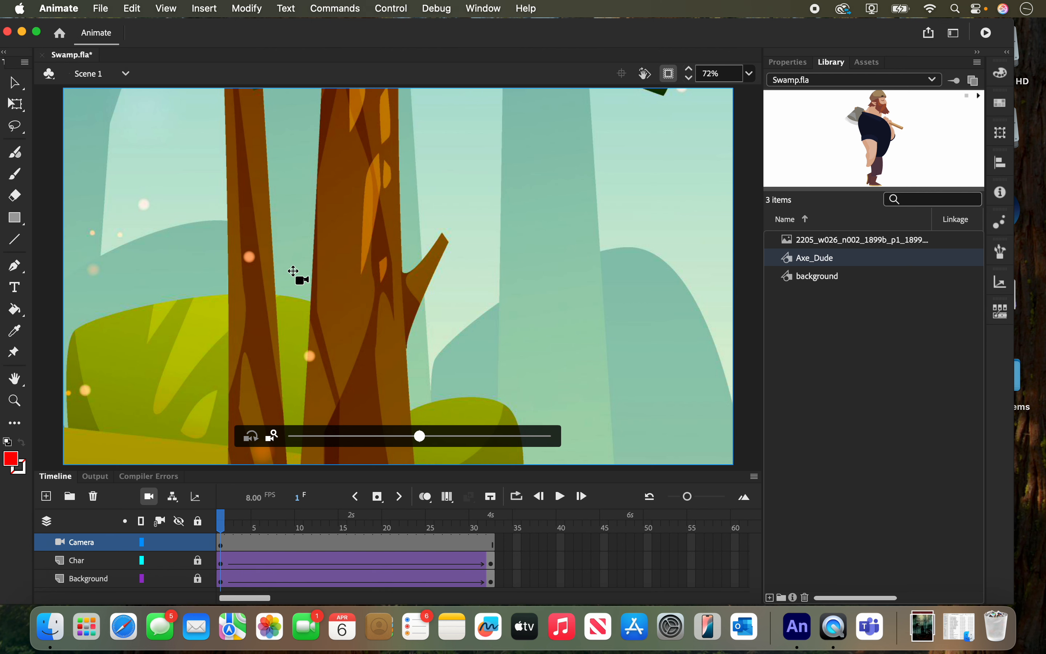
drag(287, 267, 242, 287)
drag(419, 436, 469, 439)
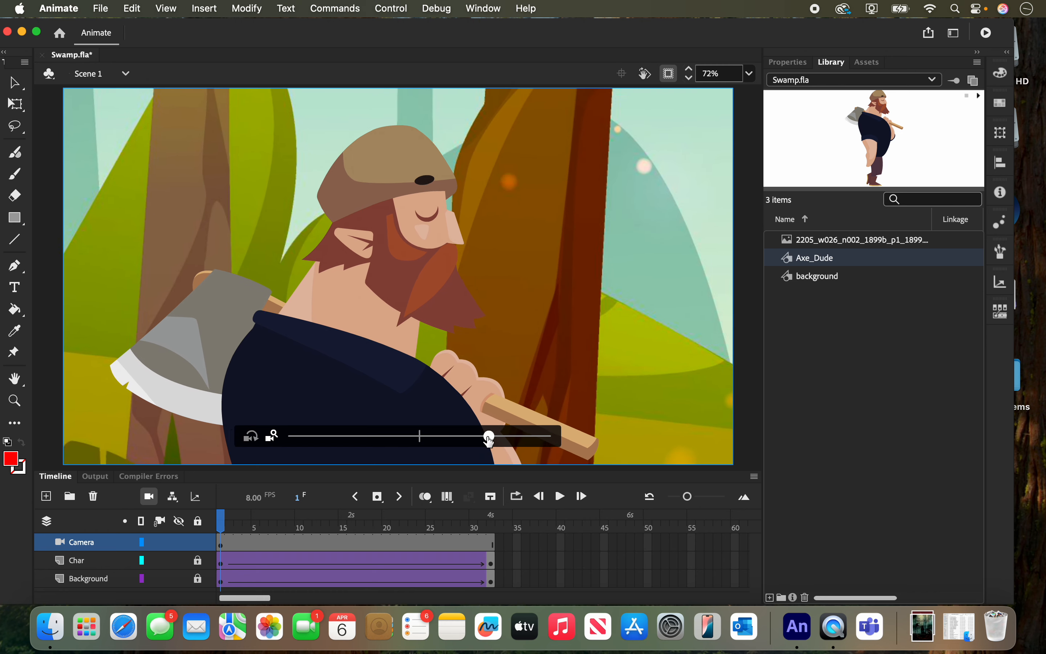
drag(432, 234, 431, 241)
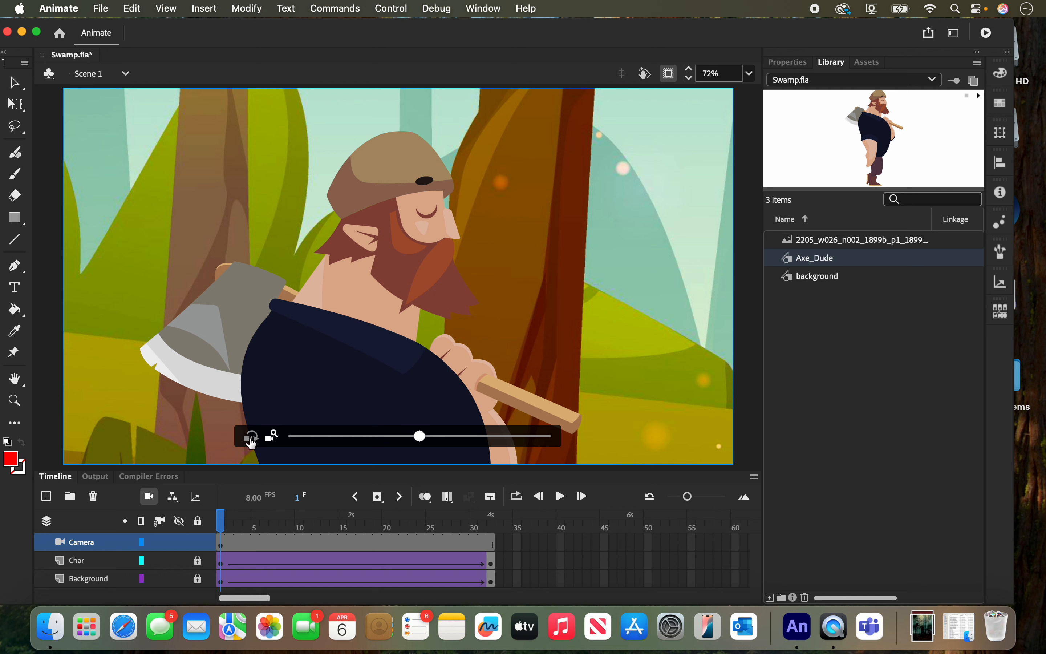
Step: Rotate the camera at frame 1 so the scene tilts clockwise, and fine-tune the zoom and framing of the character's close-up
click(251, 438)
drag(419, 438, 362, 435)
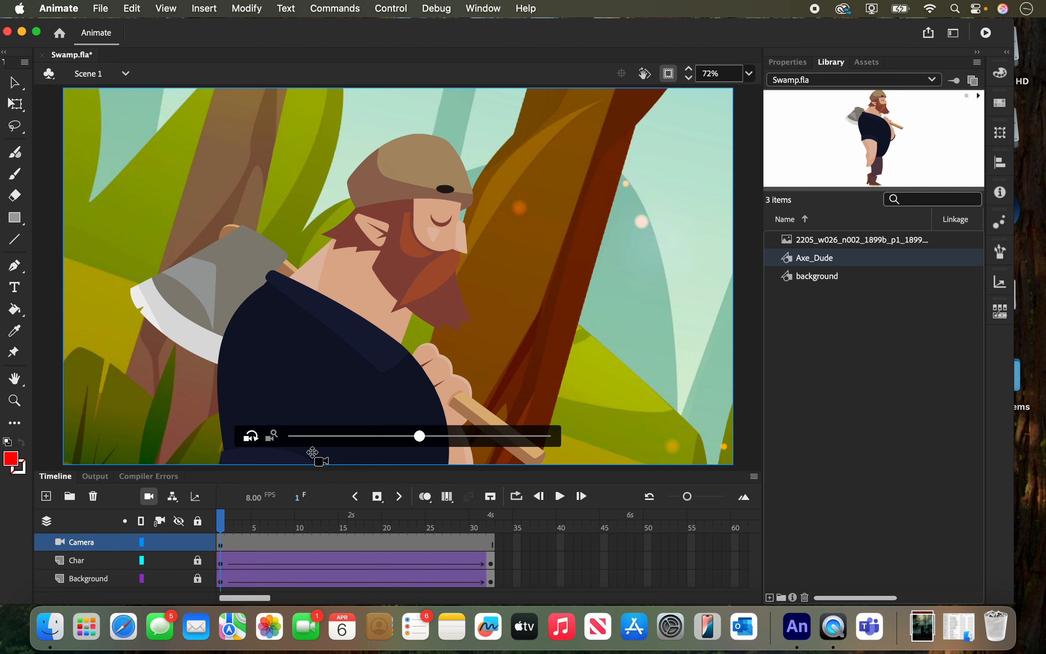
click(273, 435)
drag(421, 437, 430, 437)
mouse_move(414, 253)
mouse_down()
mouse_move(411, 267)
mouse_move(402, 245)
mouse_up()
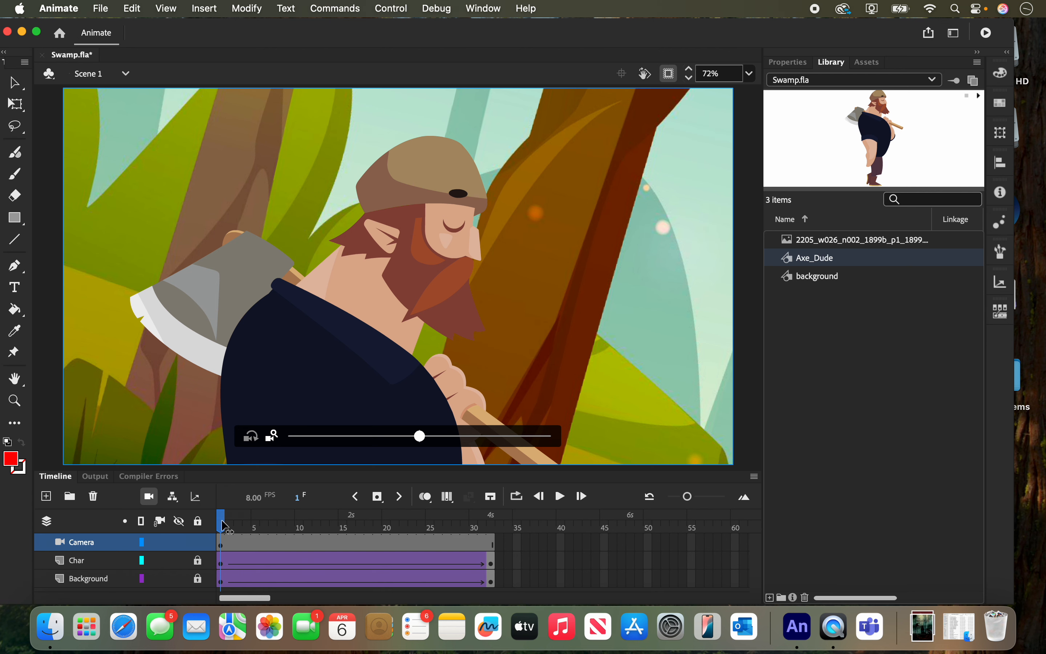
Step: Go to frame 32 and insert a keyframe there on the Camera layer
drag(224, 524, 205, 553)
drag(225, 527, 492, 552)
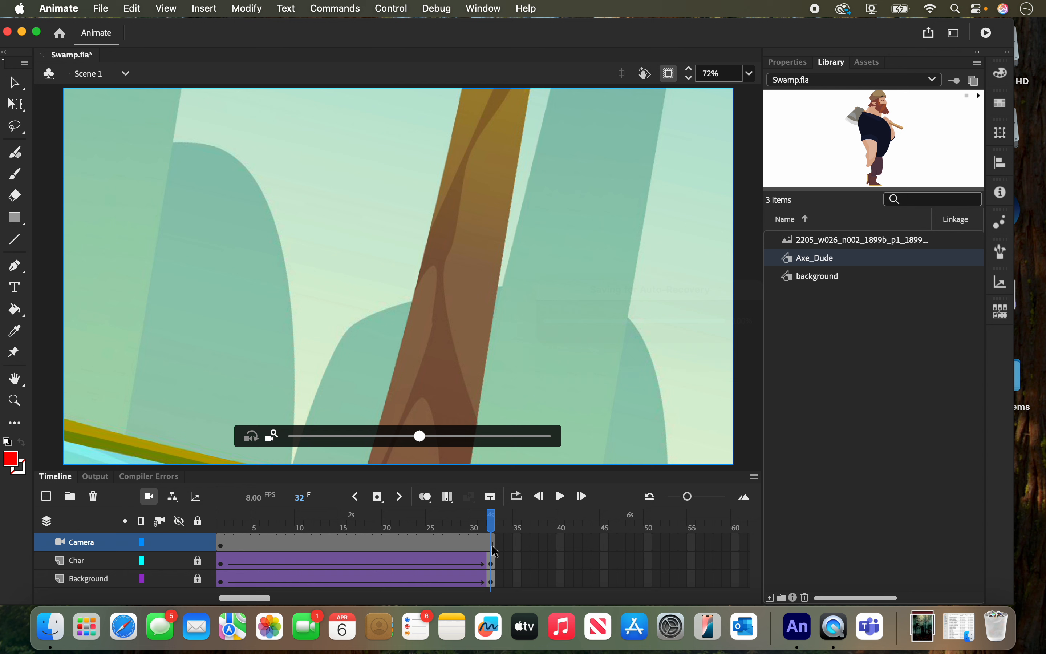
click(491, 541)
right_click(493, 544)
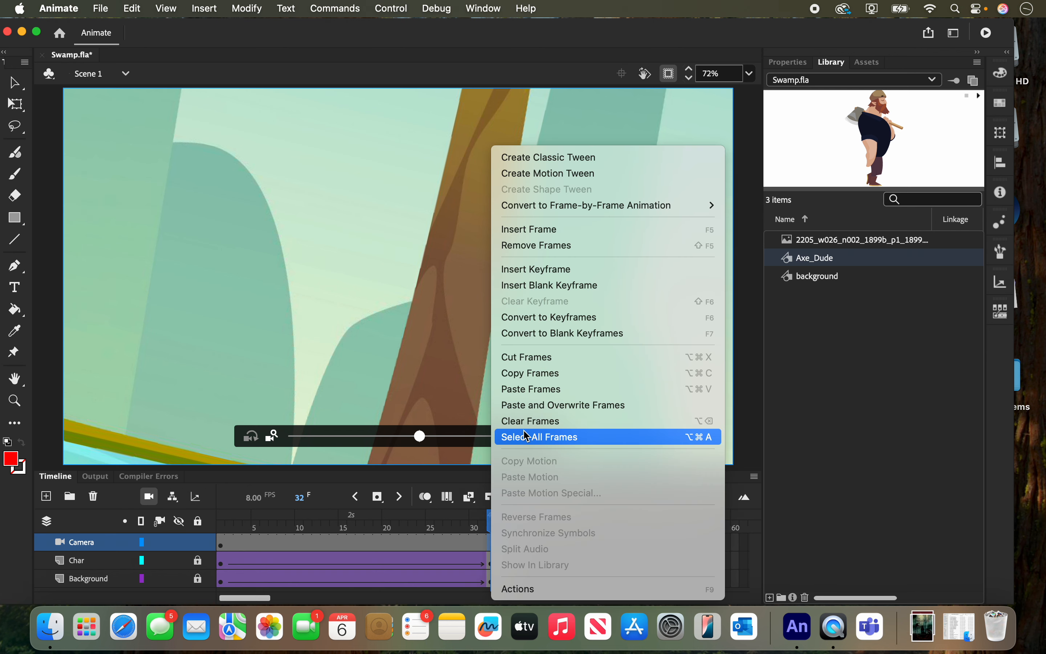
click(536, 270)
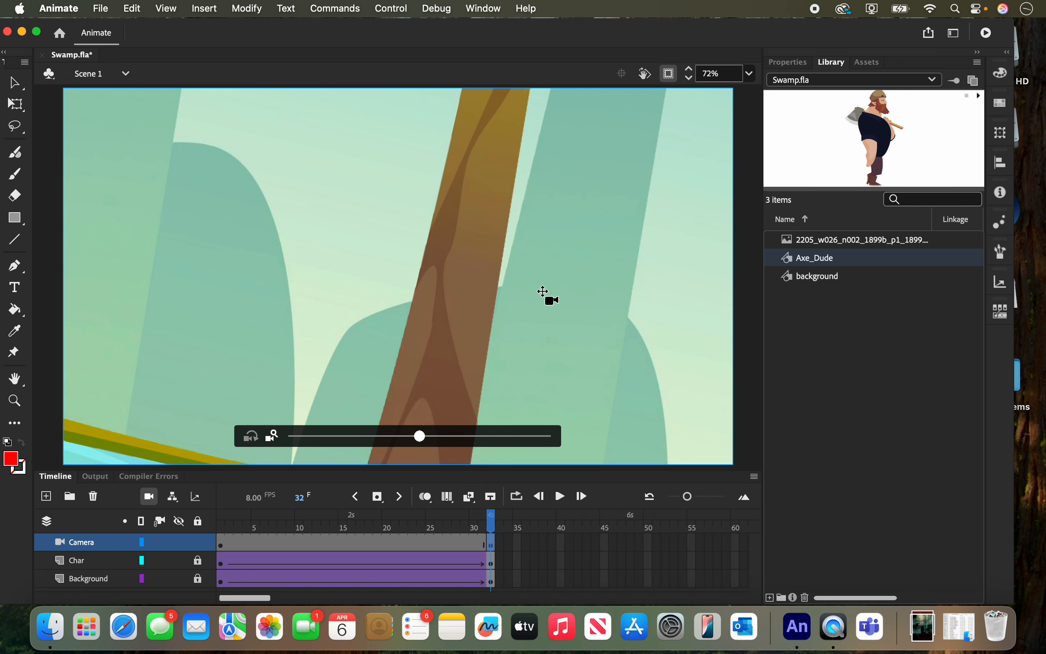
Step: At frame 32, zoom the camera out, tilt the scene counterclockwise, centre the character almost full length, and compare the framing with frame 1
drag(572, 294, 539, 294)
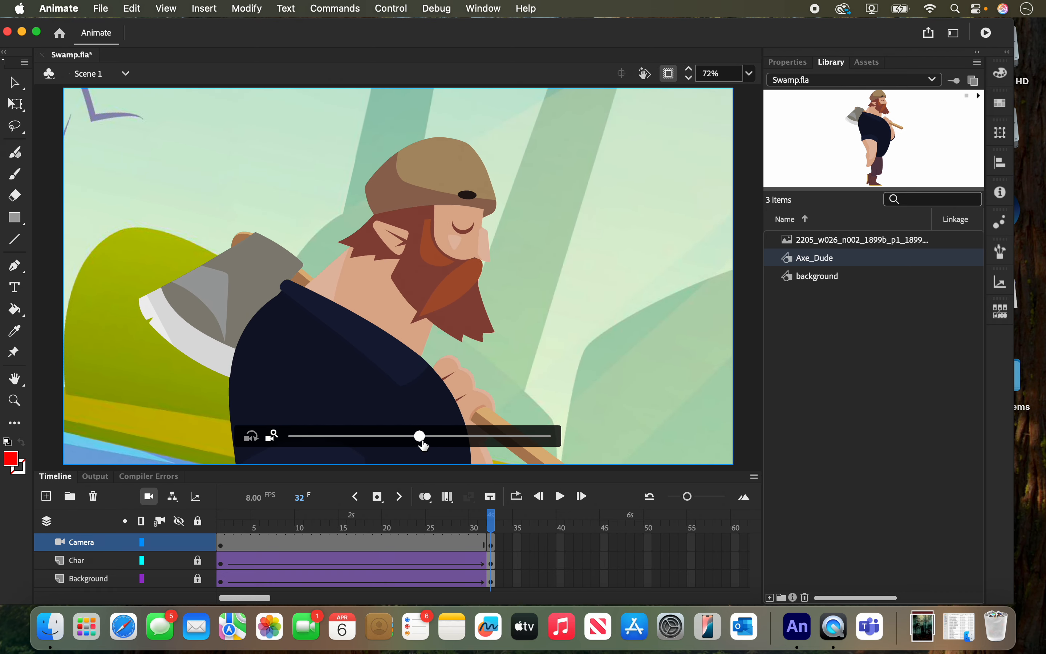
drag(420, 438, 287, 436)
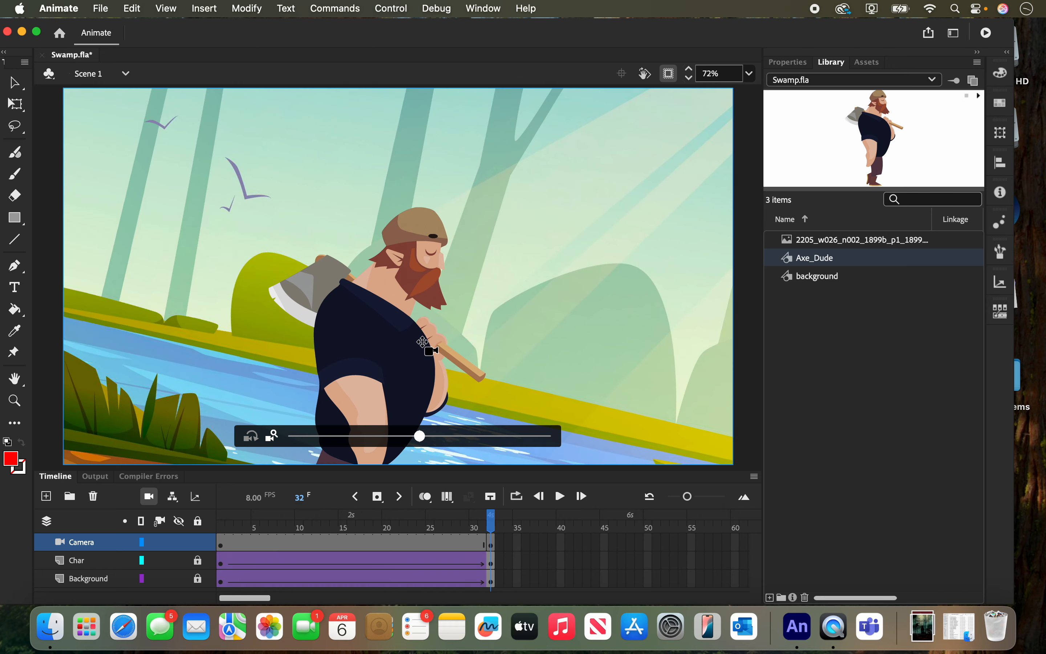
drag(423, 342, 539, 434)
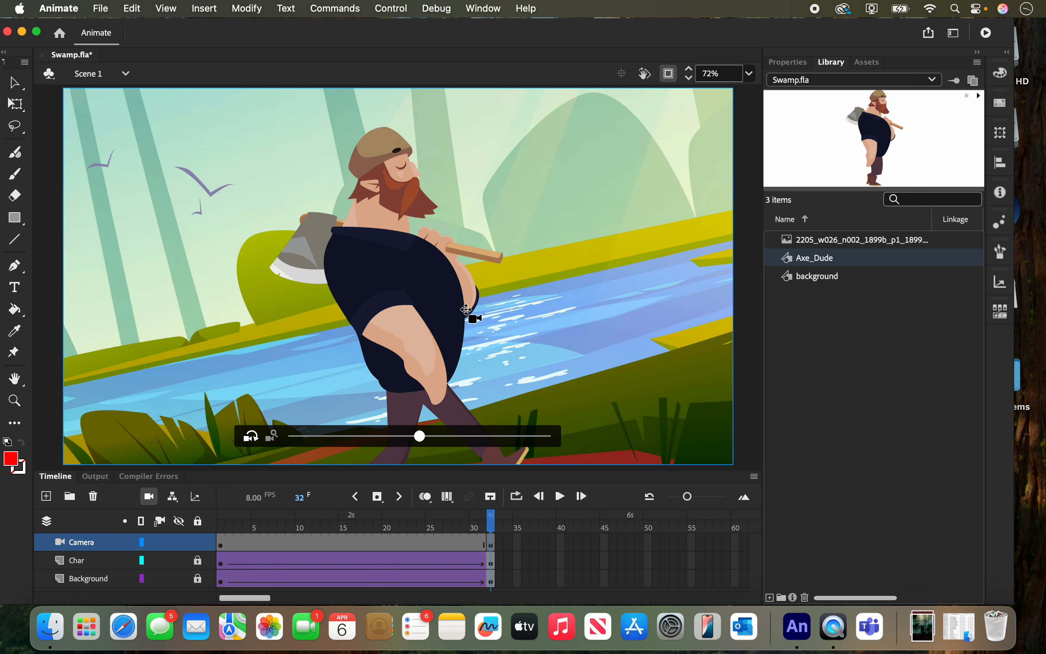
mouse_move(478, 311)
mouse_down()
mouse_move(437, 296)
mouse_move(478, 297)
mouse_up()
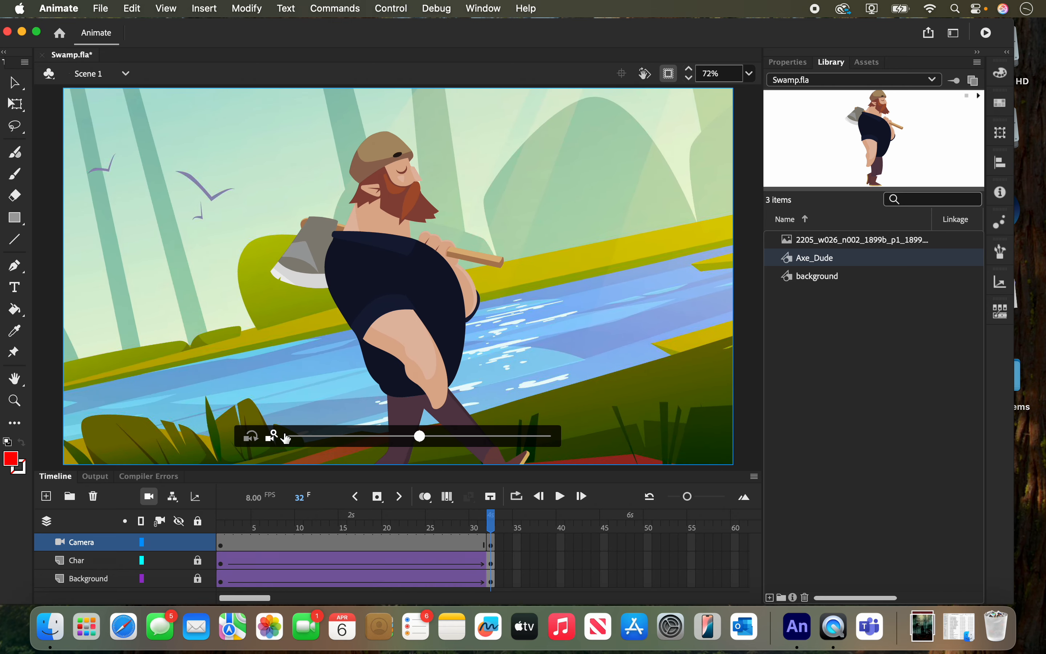
drag(419, 437, 412, 440)
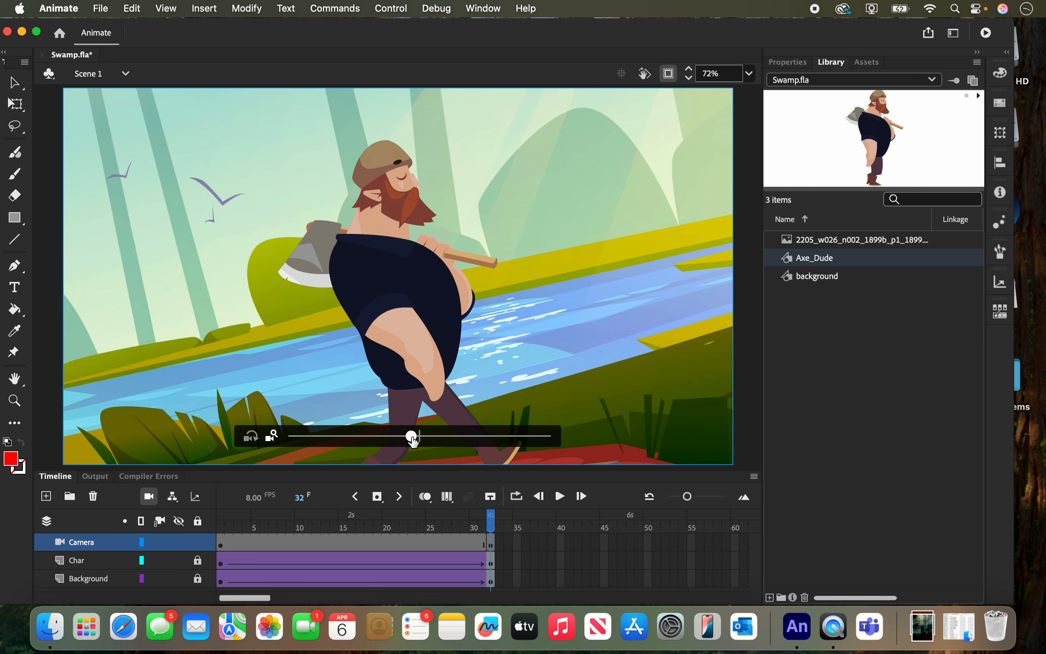
mouse_move(396, 314)
mouse_down()
mouse_move(399, 292)
mouse_move(398, 334)
mouse_up()
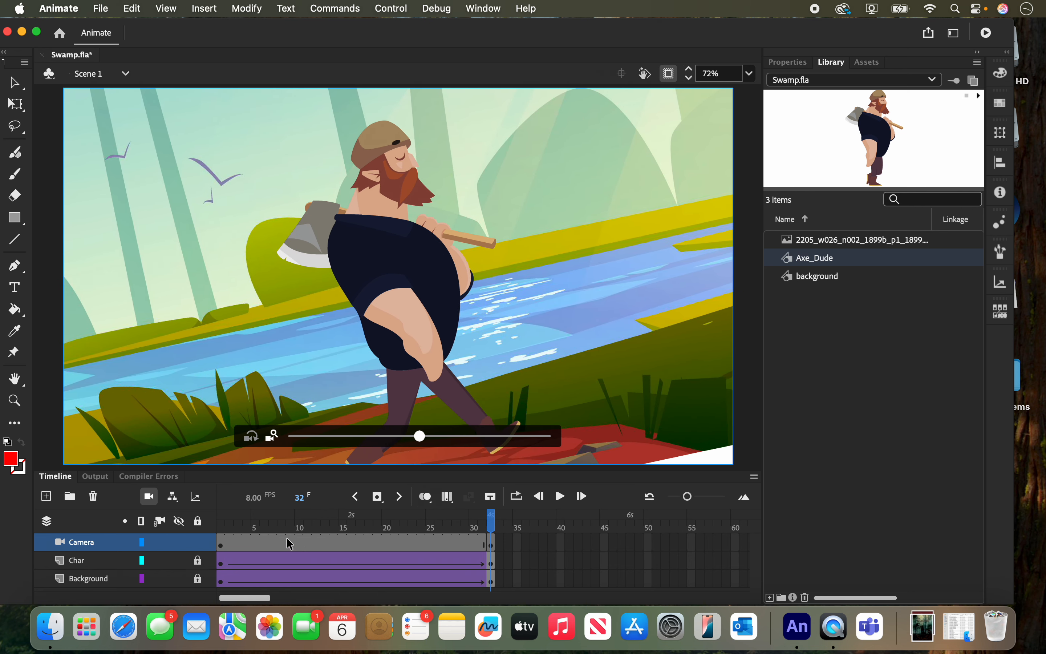
click(223, 531)
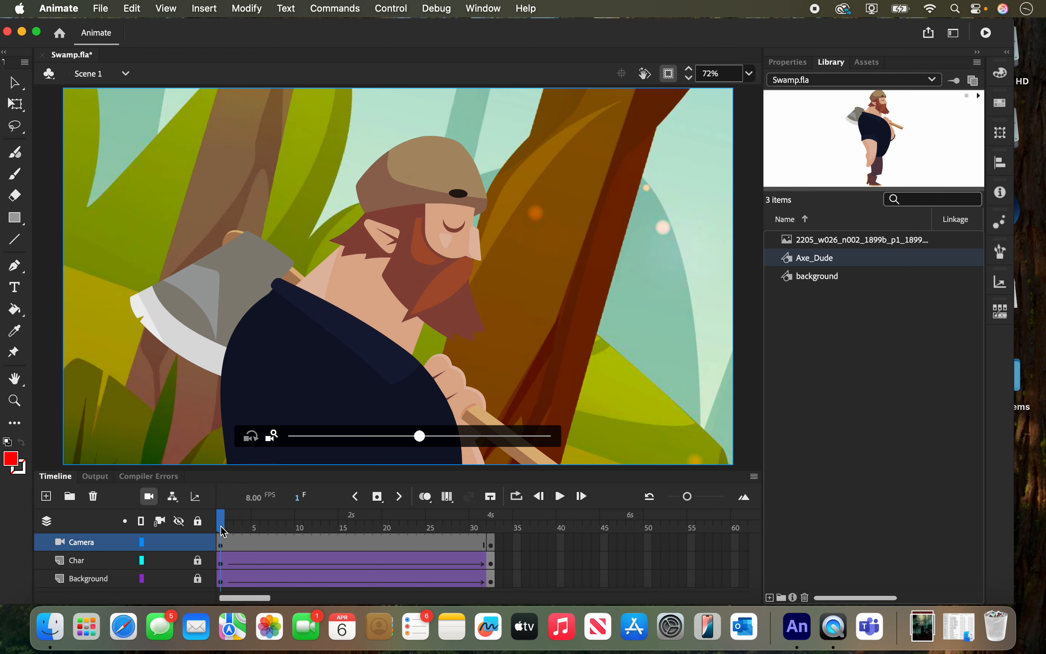
click(491, 531)
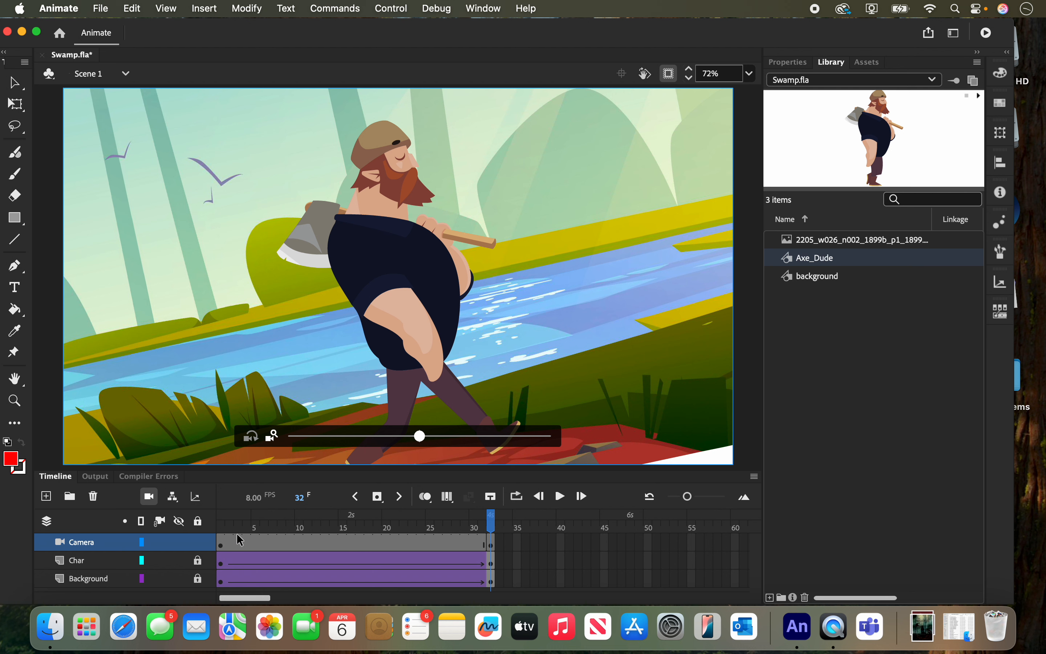
Step: Create a classic tween on the Camera layer between frames 1 and 32, and scrub through the timeline to check the camera move
right_click(352, 547)
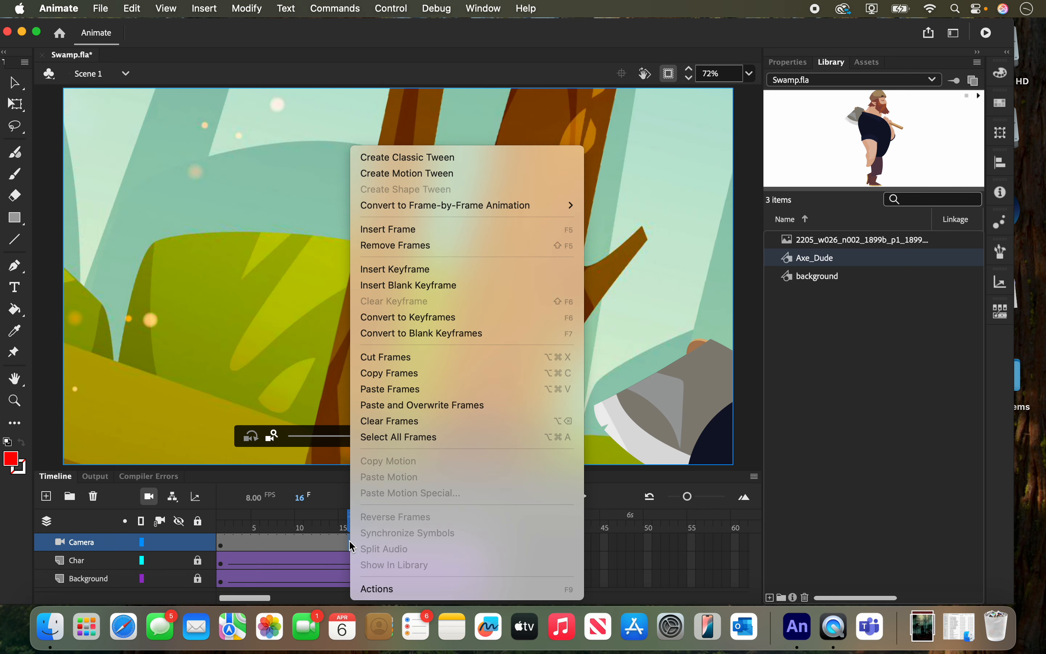
click(388, 158)
click(221, 531)
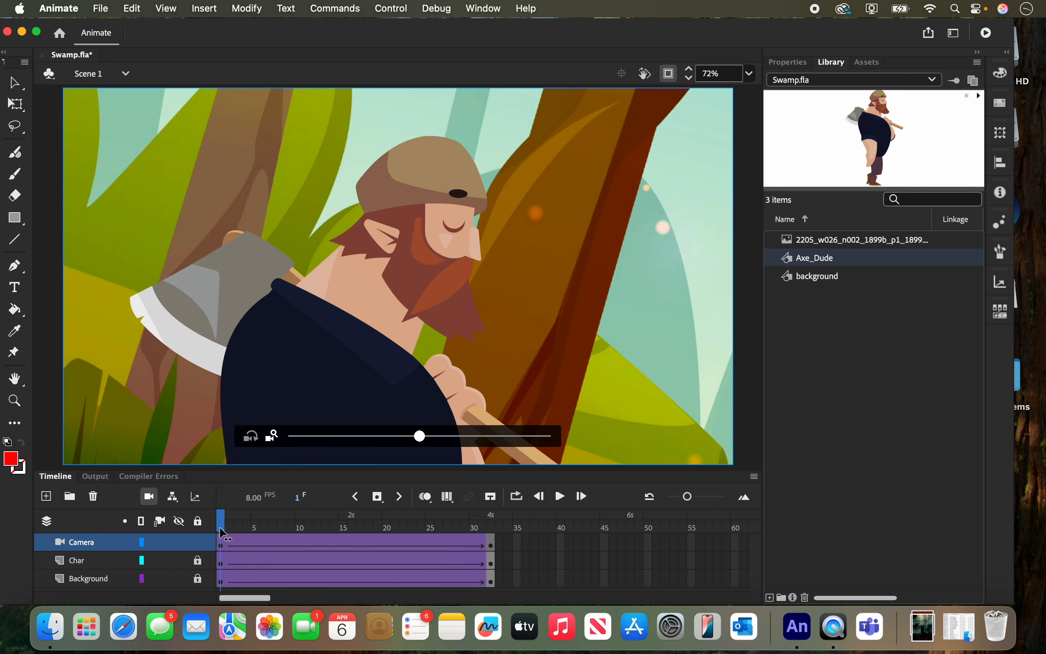
drag(222, 533, 499, 553)
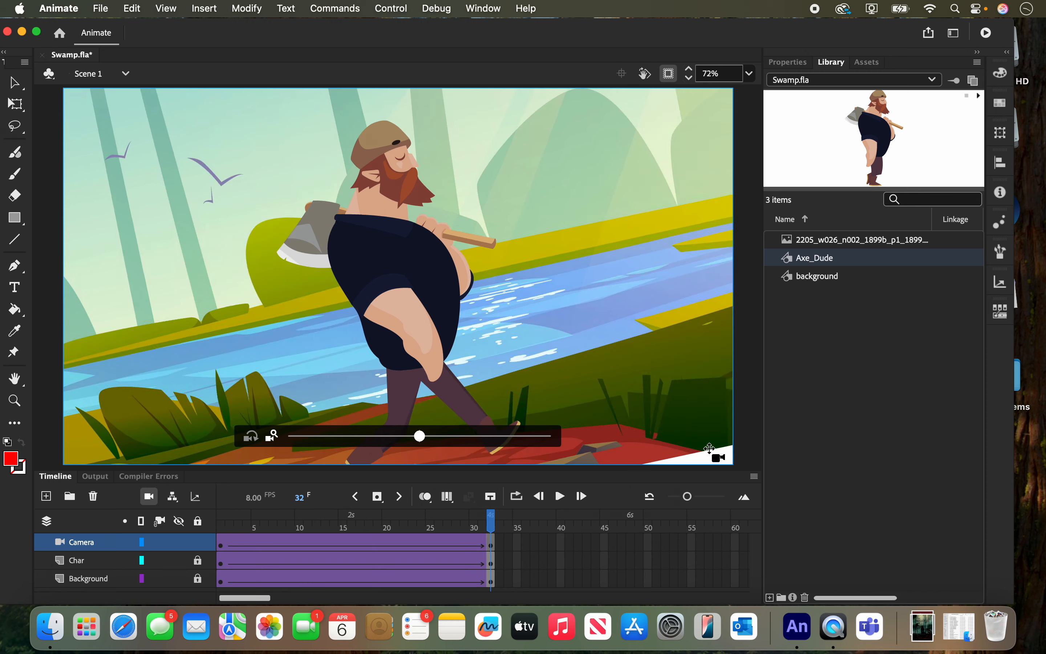
drag(491, 519, 232, 544)
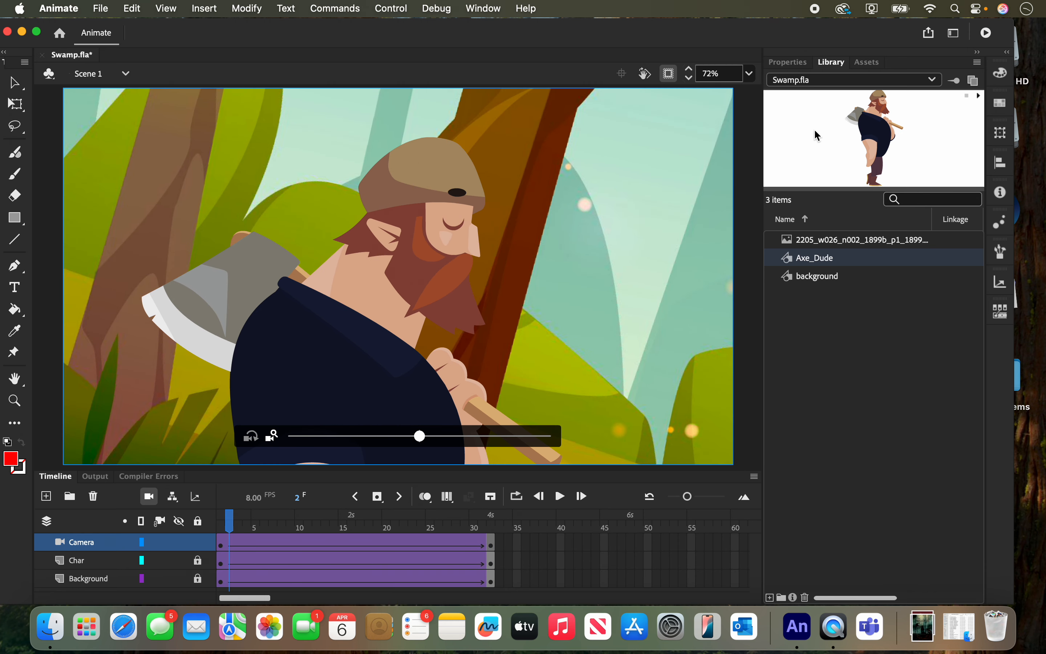
Step: Test the movie in the preview window, close it, and scrub the timeline to frame 32 to review the camera's end framing
click(986, 34)
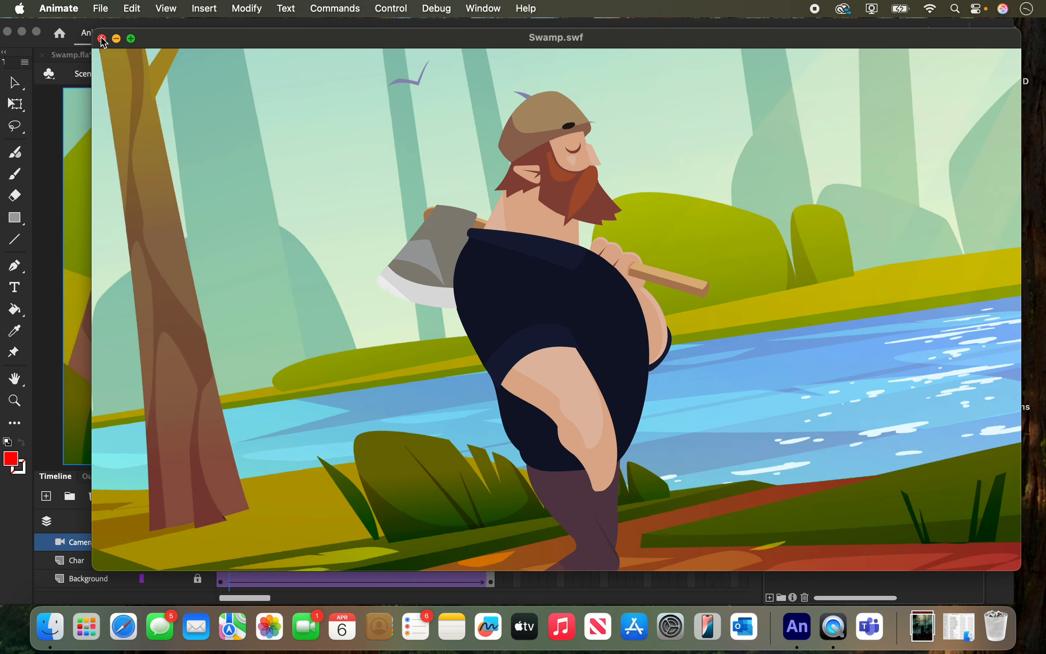
click(103, 40)
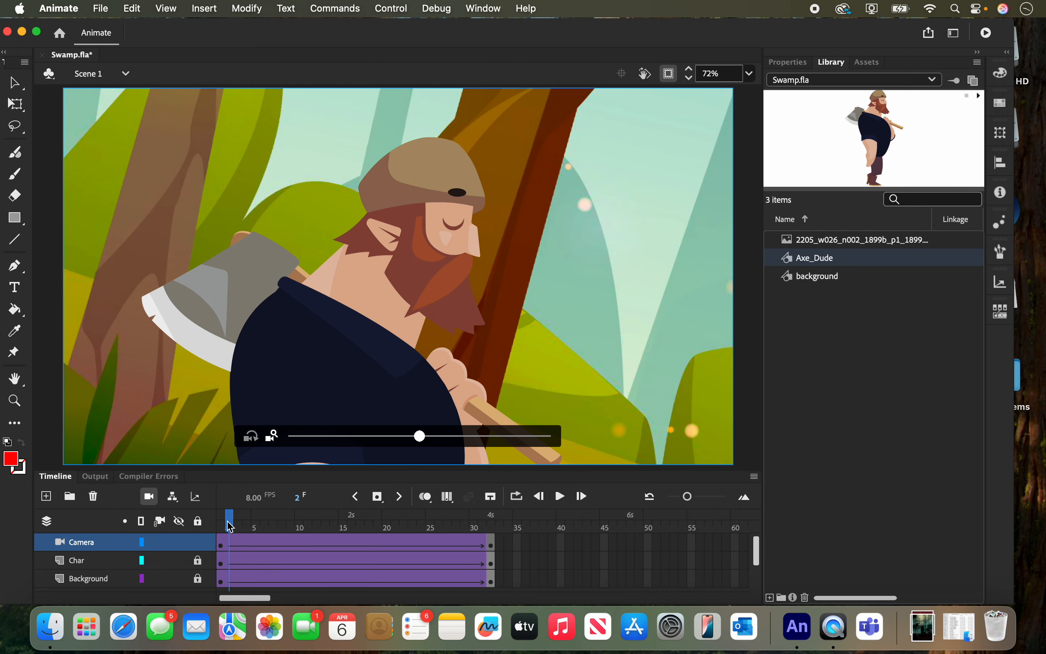
drag(241, 526, 326, 522)
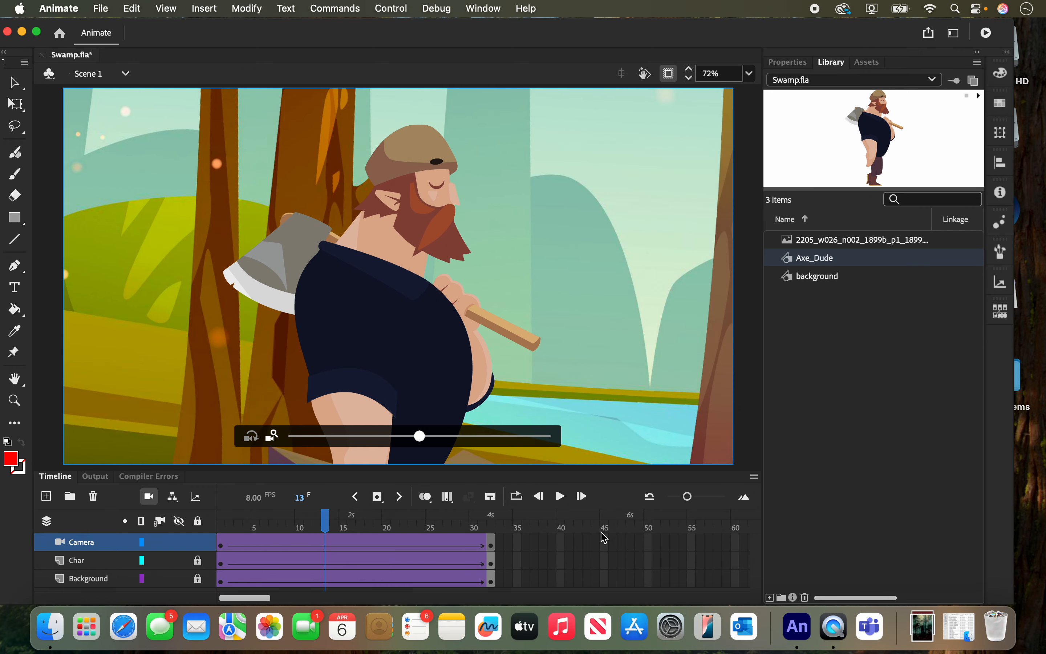
drag(327, 517, 491, 524)
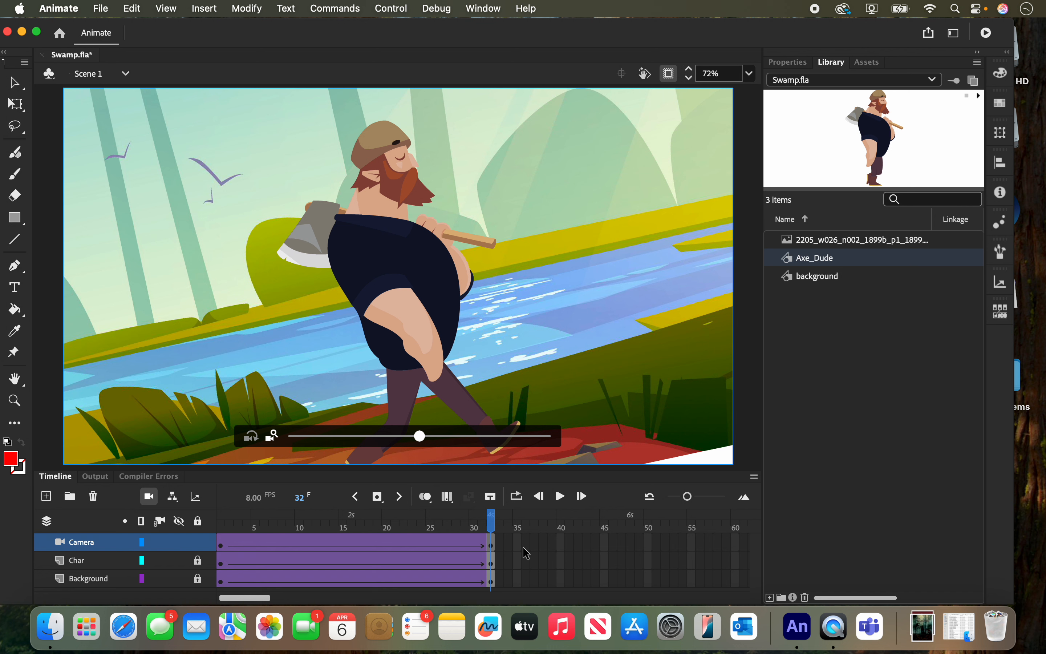
click(500, 546)
mouse_move(492, 525)
mouse_down()
mouse_move(257, 519)
mouse_move(493, 517)
mouse_up()
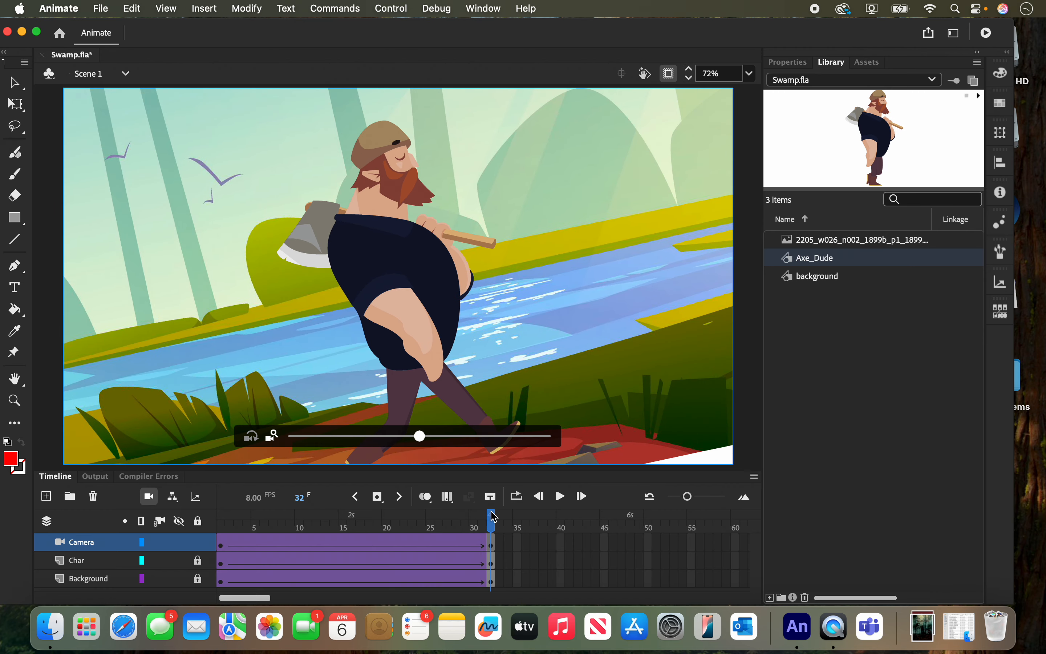